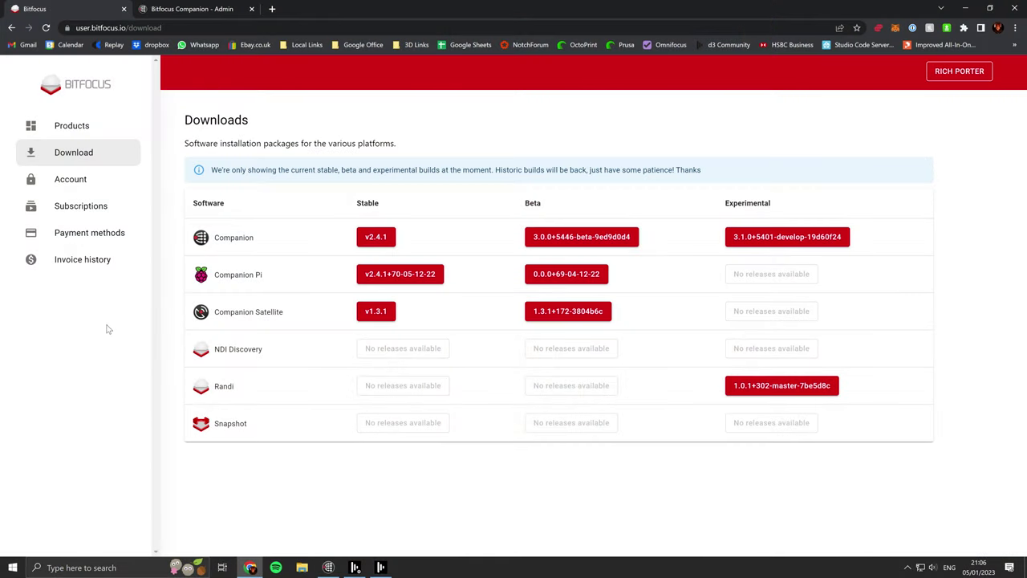
right_click(356, 449)
click(315, 497)
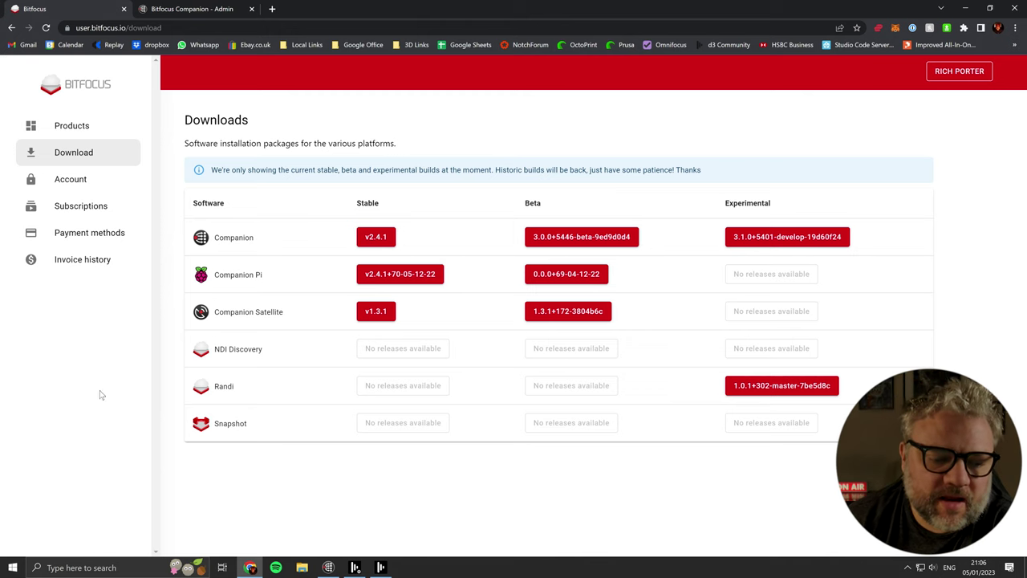
Open the admin page of the running Companion server at 172.16.17.71:8888 and close the duplicate admin page.
click(329, 567)
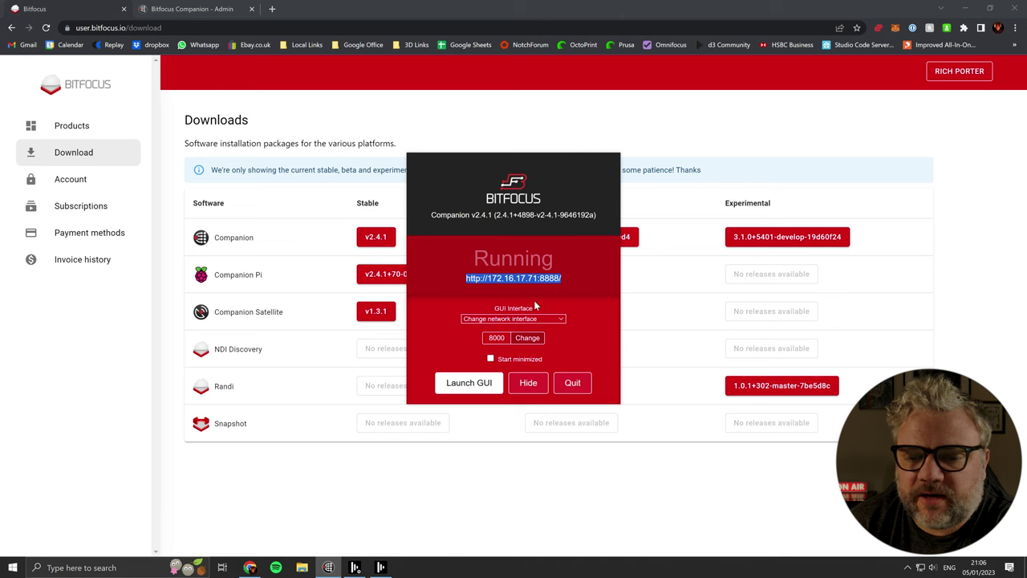
click(481, 293)
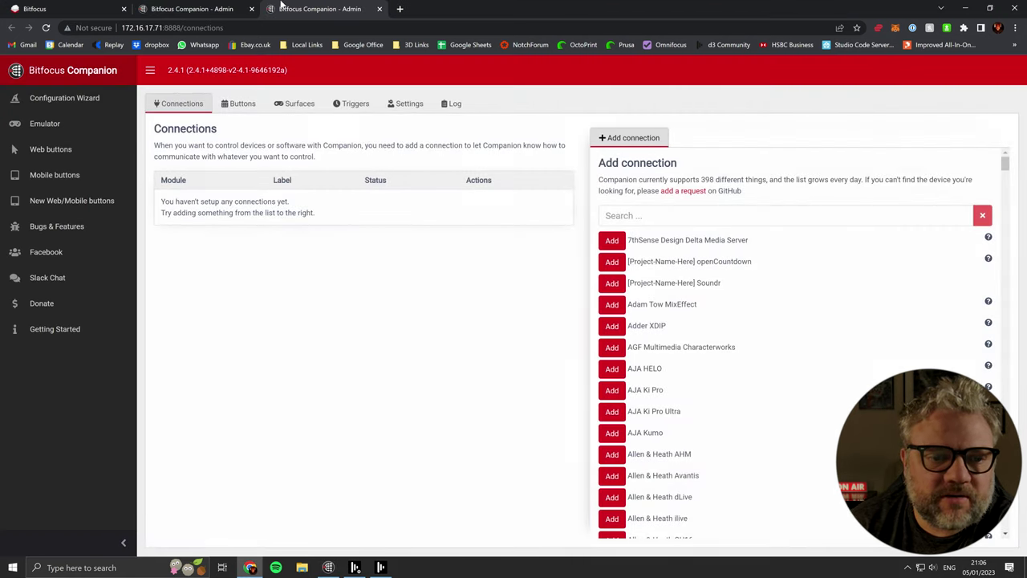
click(251, 9)
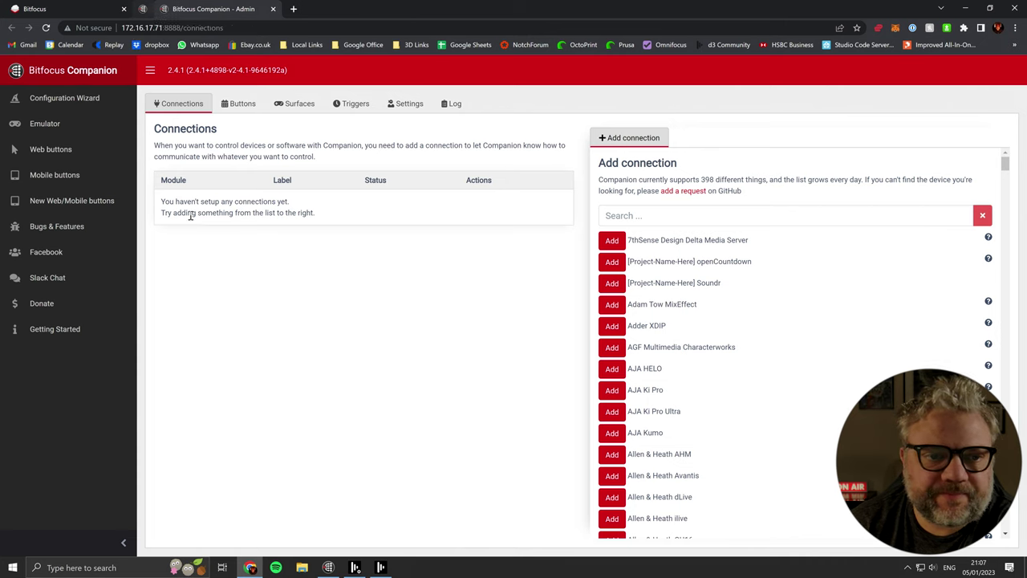
Search the available connections for "Disguise" and add the Disguise - OSC module.
click(619, 215)
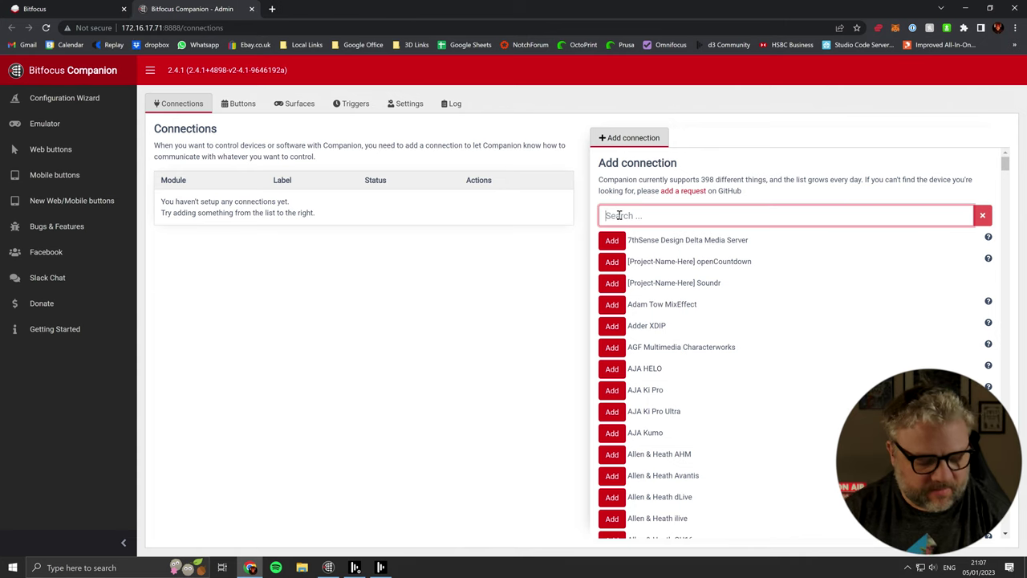
text(Dis)
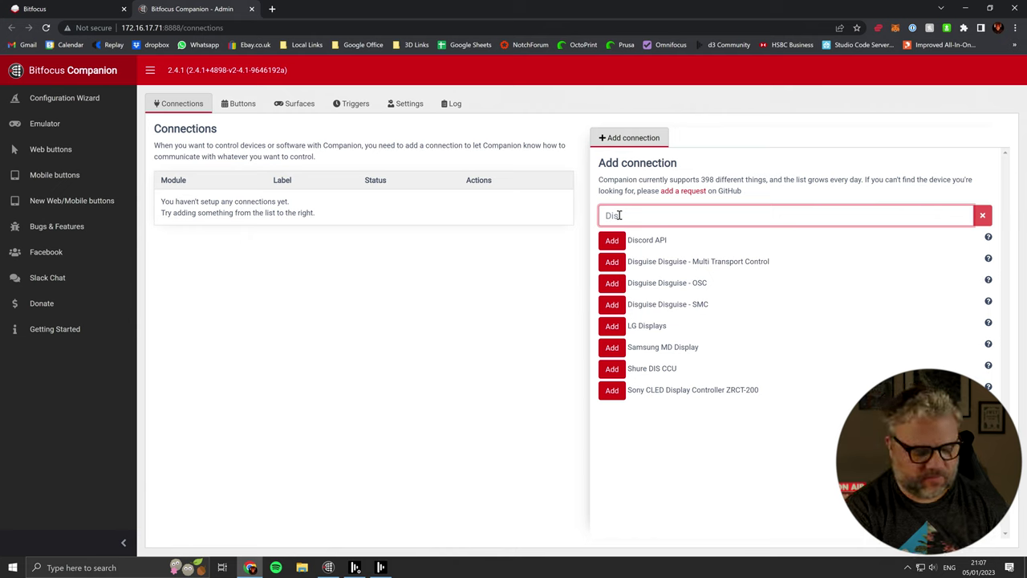
text(guise)
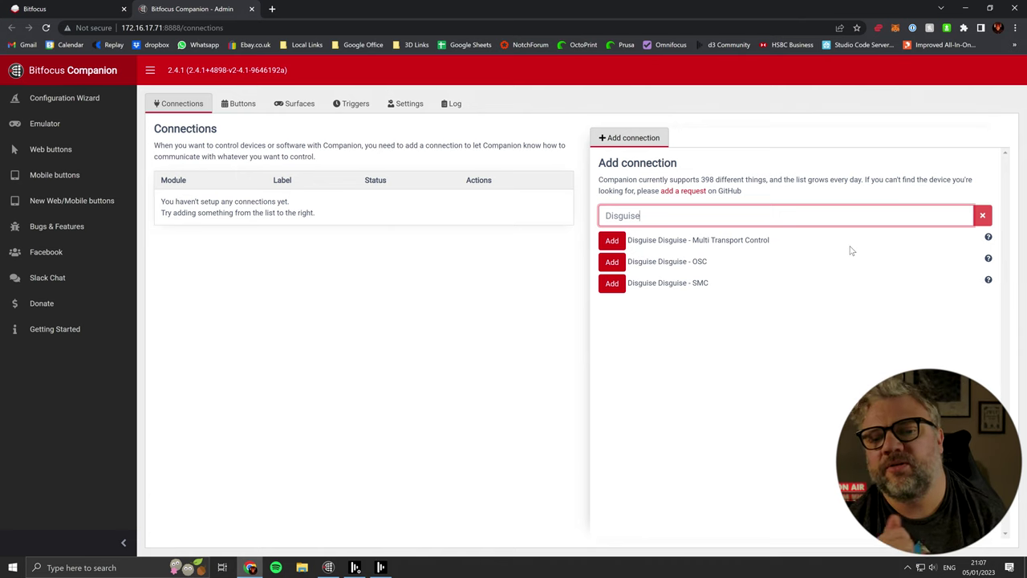
click(612, 263)
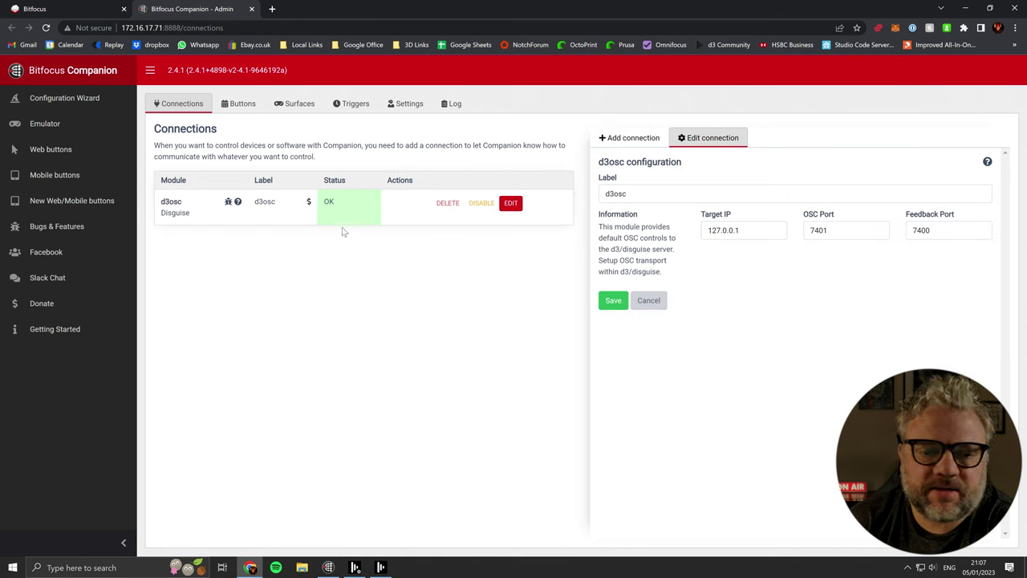
Open the d3osc connection's configuration and save it with 127.0.0.1 as the target IP.
click(511, 207)
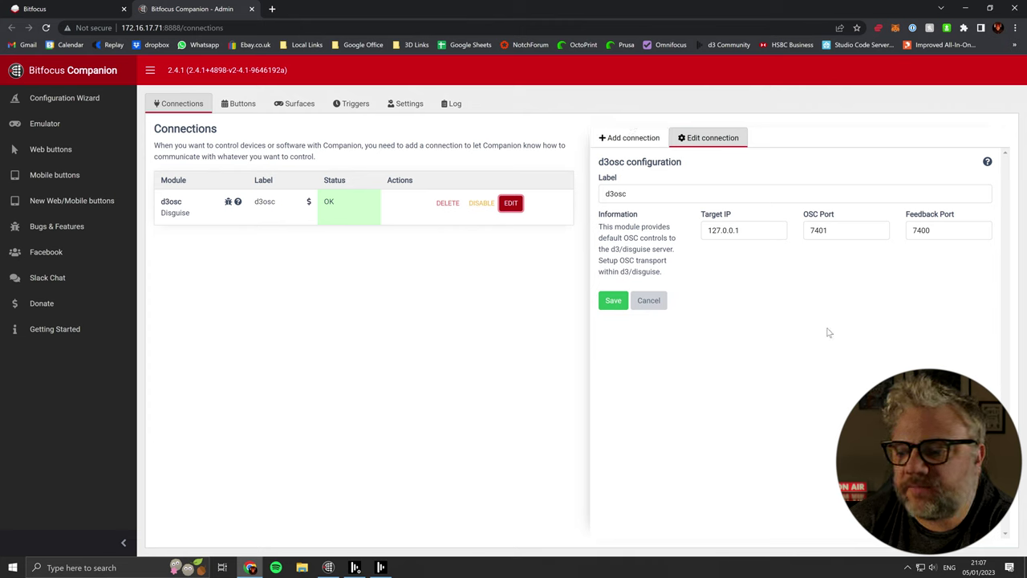
double_click(758, 229)
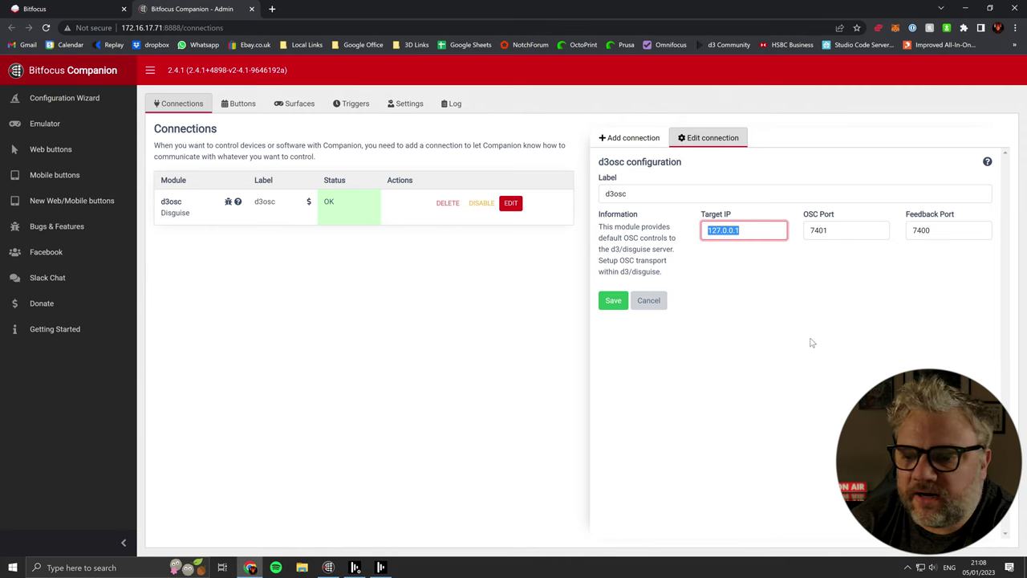
click(612, 301)
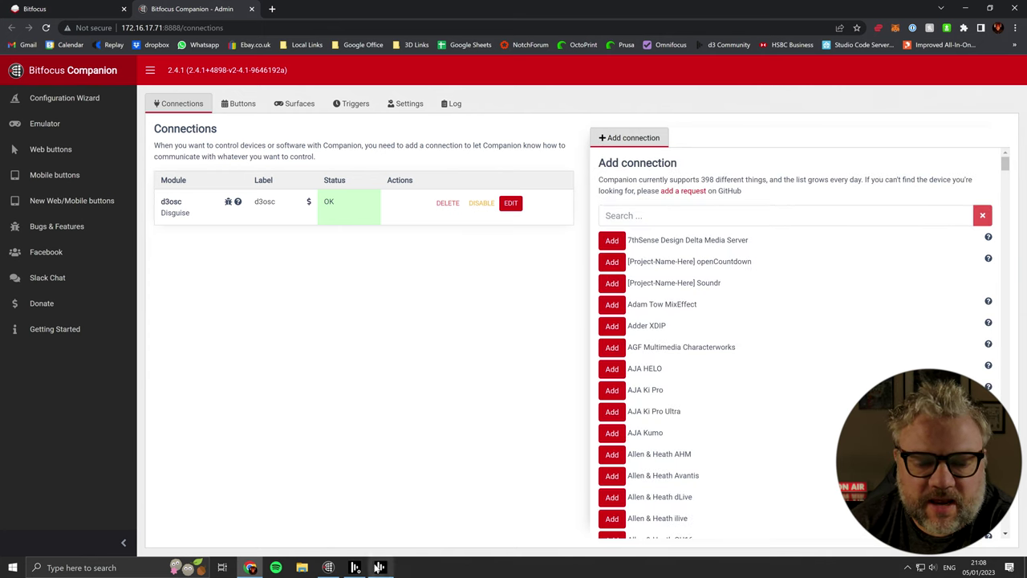
Switch to d3 and add the existing osc 1 device to the default device list.
click(380, 567)
drag(538, 318, 410, 291)
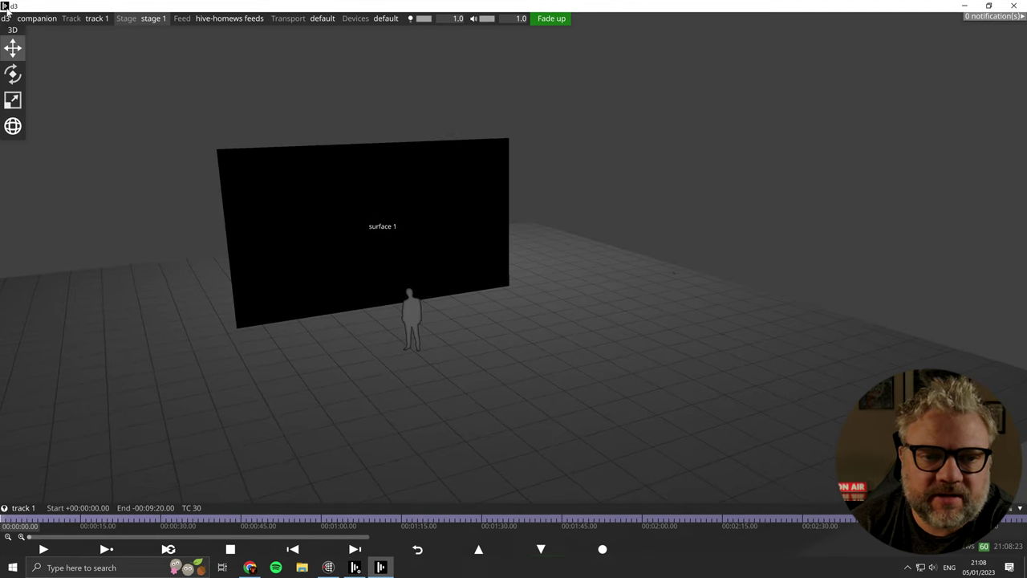
mouse_move(403, 257)
mouse_down()
mouse_move(345, 289)
mouse_move(362, 270)
mouse_move(415, 254)
mouse_up()
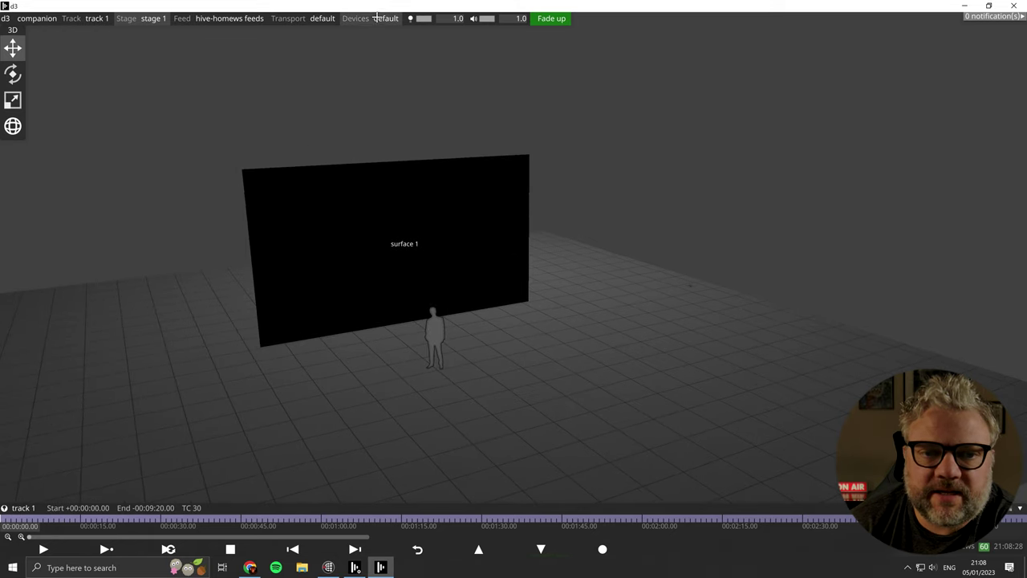
click(375, 17)
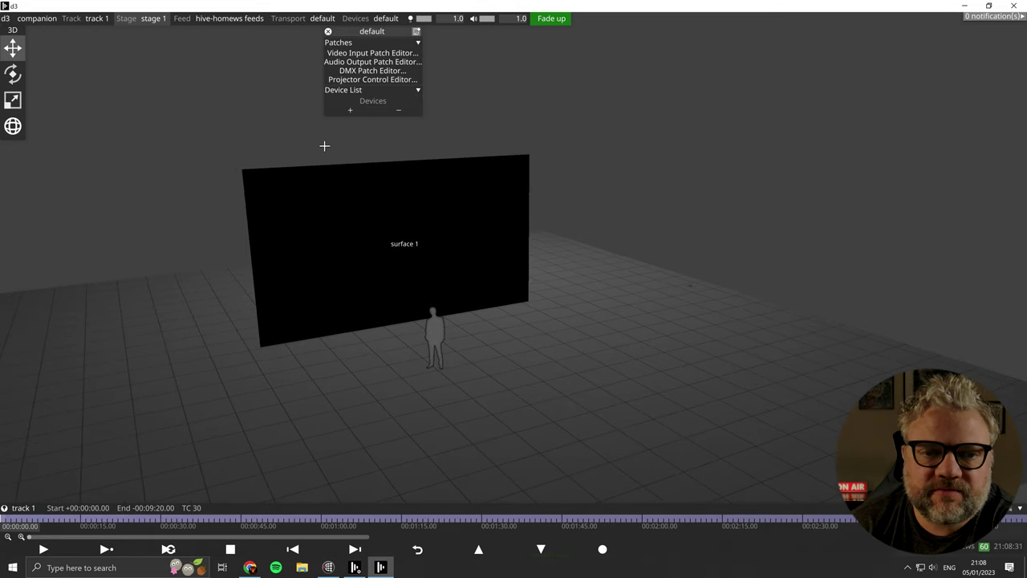
click(350, 110)
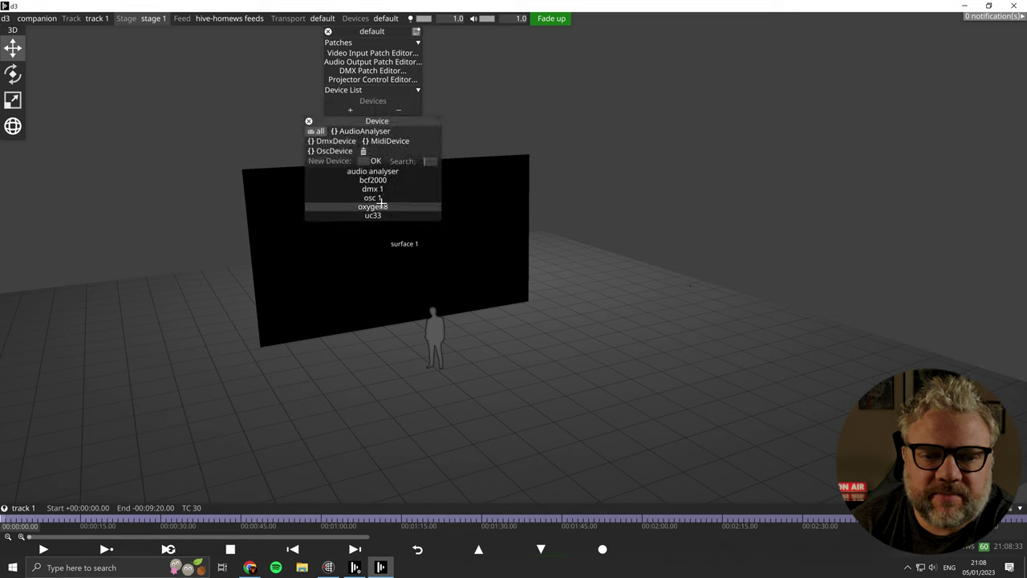
click(372, 197)
click(308, 121)
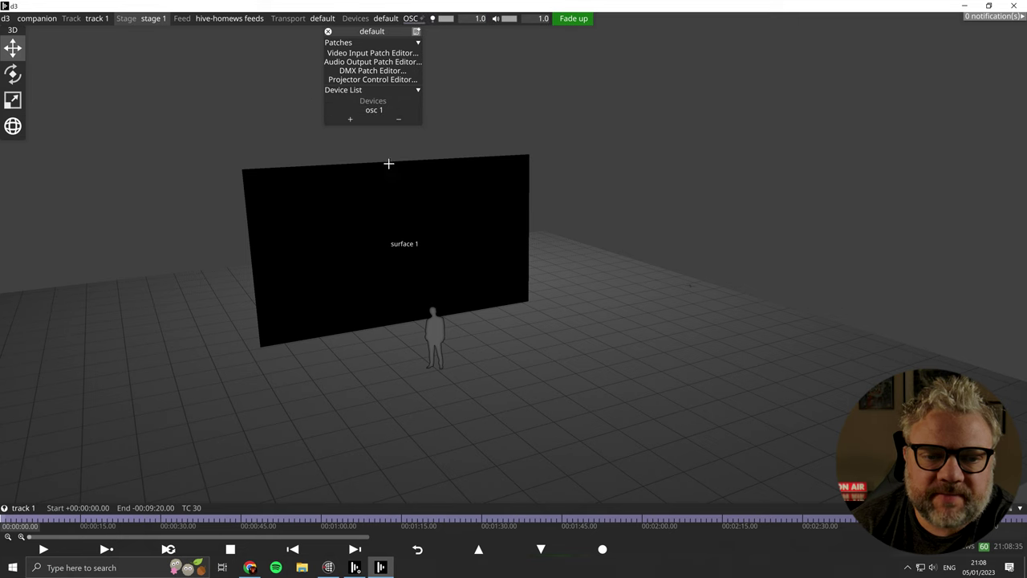
Open the osc 1 device's settings and set its send IP address to 127.0.0.1.
click(373, 110)
click(399, 141)
drag(392, 130, 665, 87)
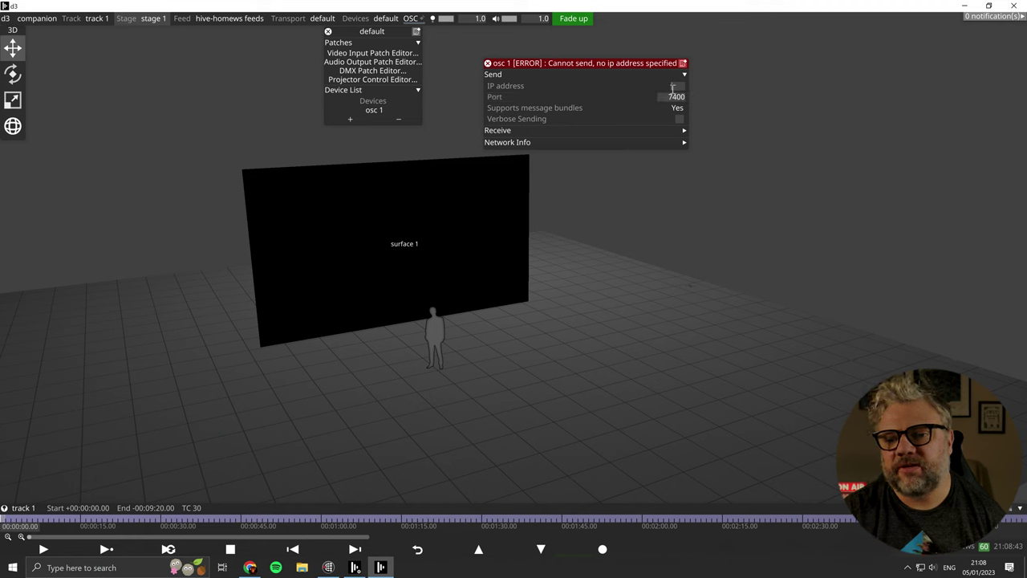
drag(629, 63, 608, 57)
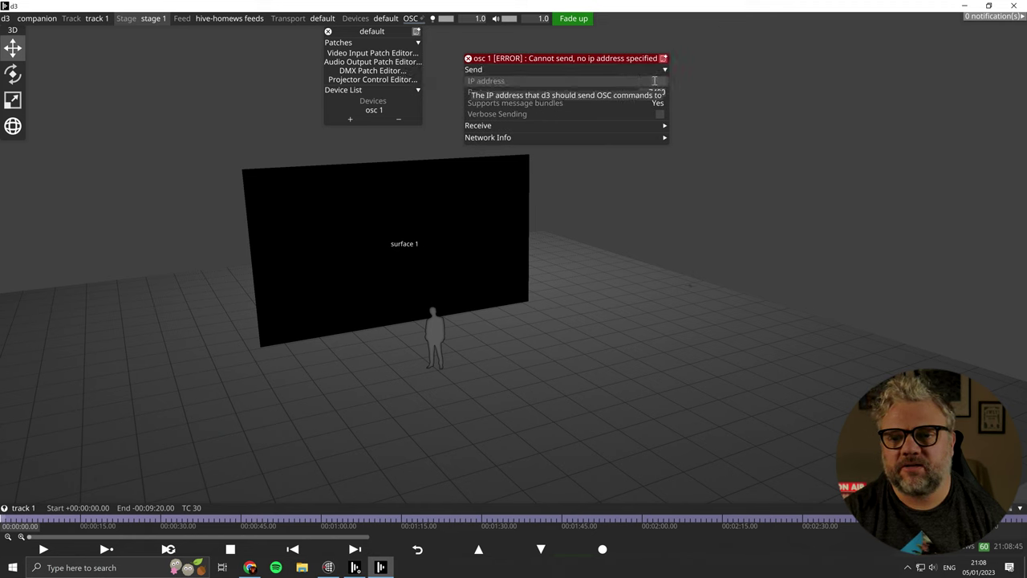
text(127.0.0.1)
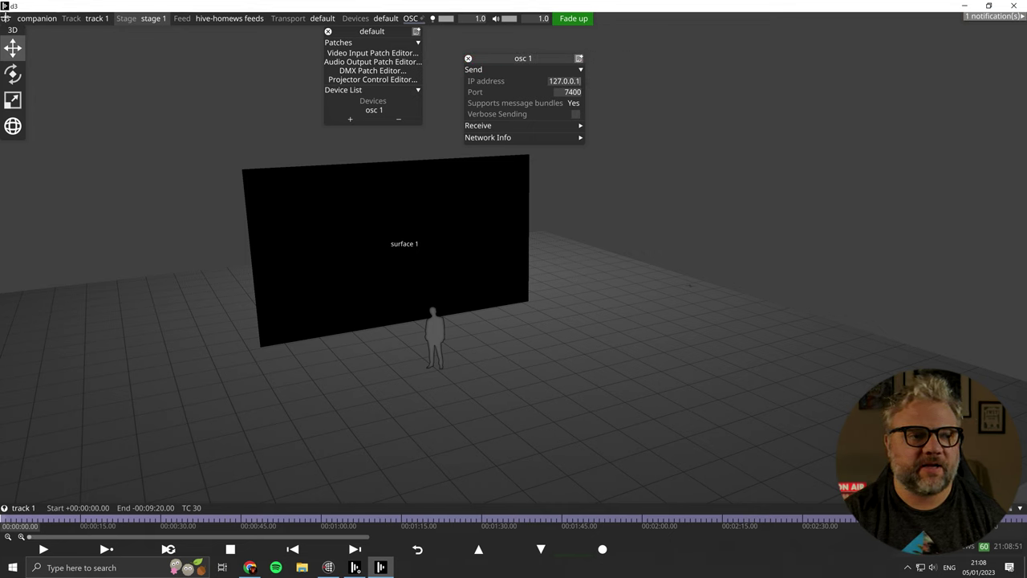
Set the project's tooltips to Only When F1 Pressed and close the project settings.
click(6, 17)
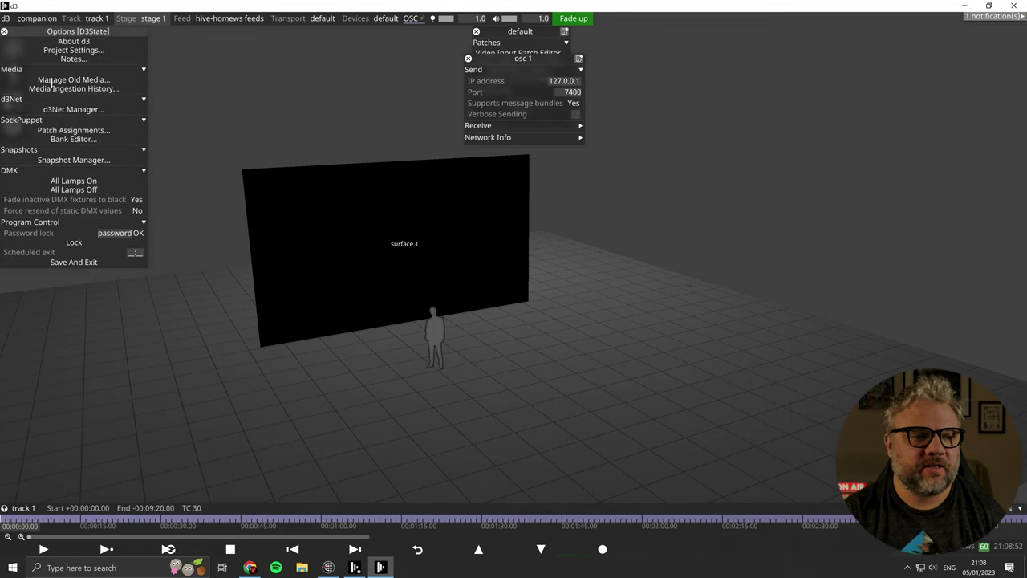
click(77, 50)
click(149, 151)
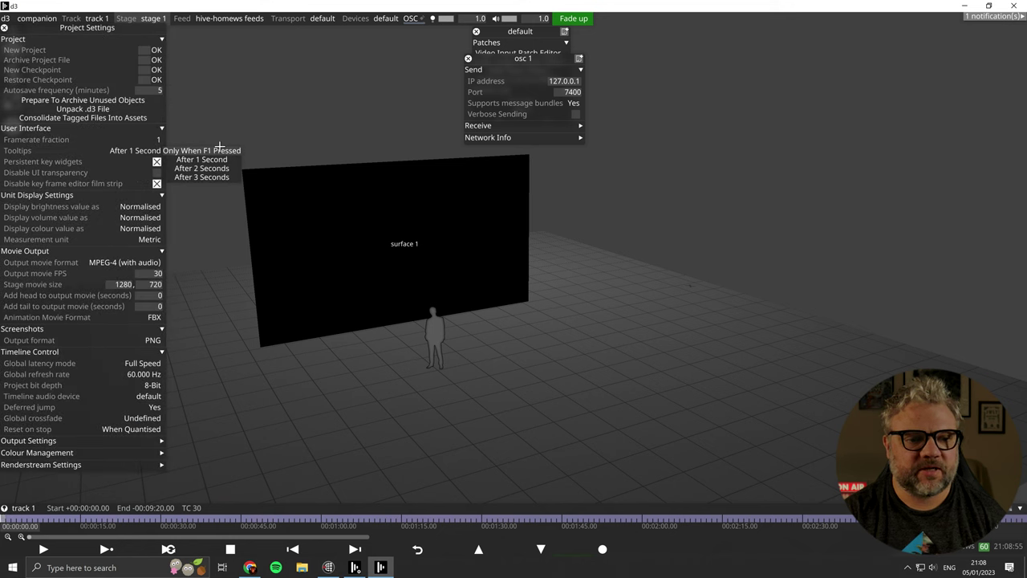
click(218, 149)
click(4, 27)
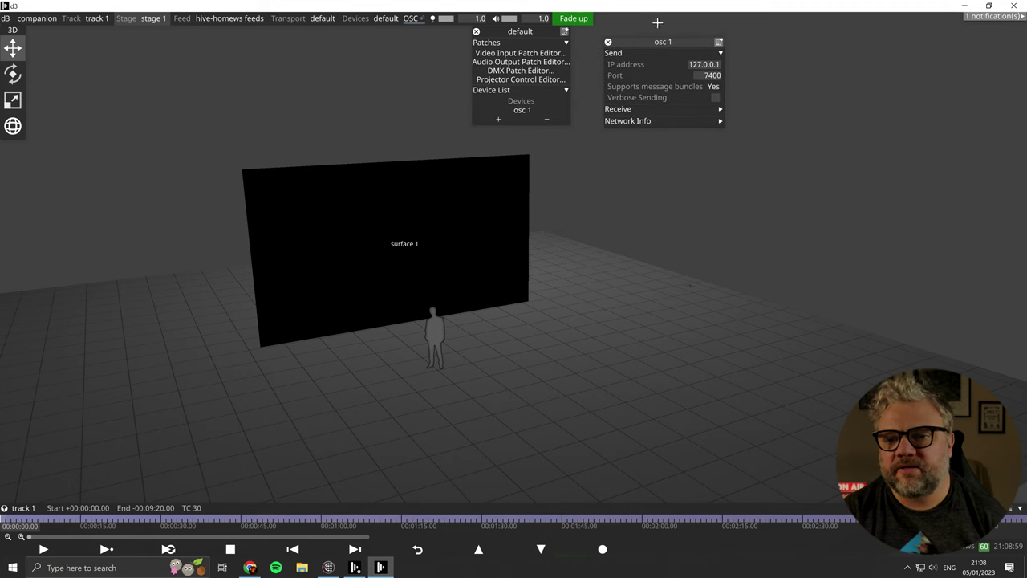
Compare the osc 1 device's send and receive ports with the d3osc connection's ports in Companion, and close the device's settings.
click(630, 109)
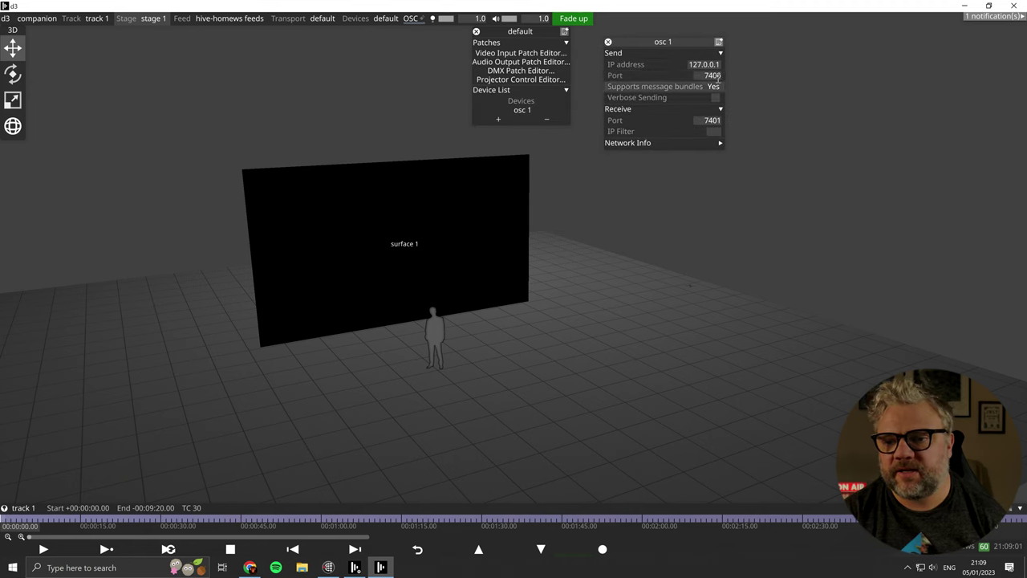
click(696, 120)
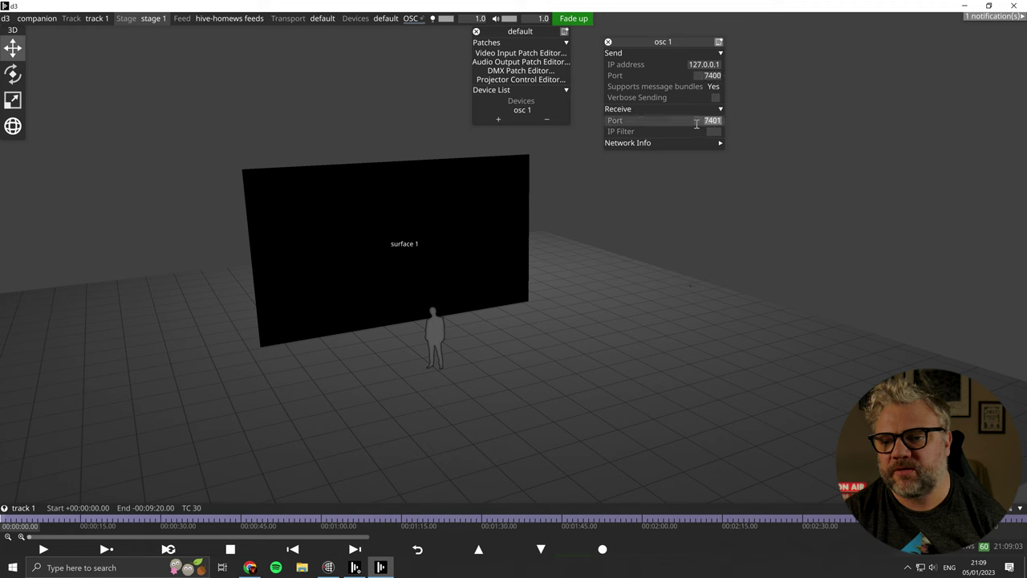
click(250, 567)
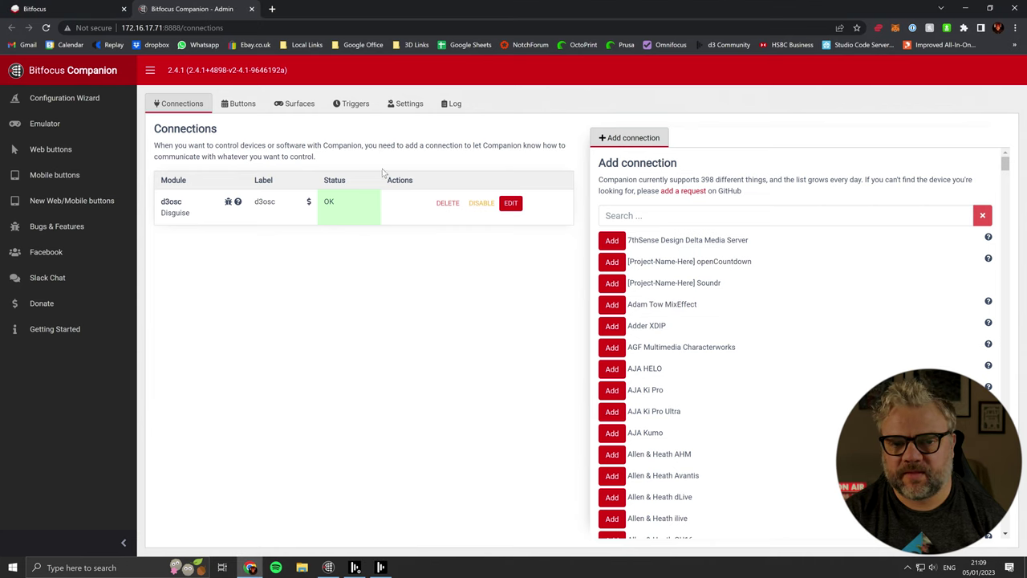
click(510, 203)
click(855, 231)
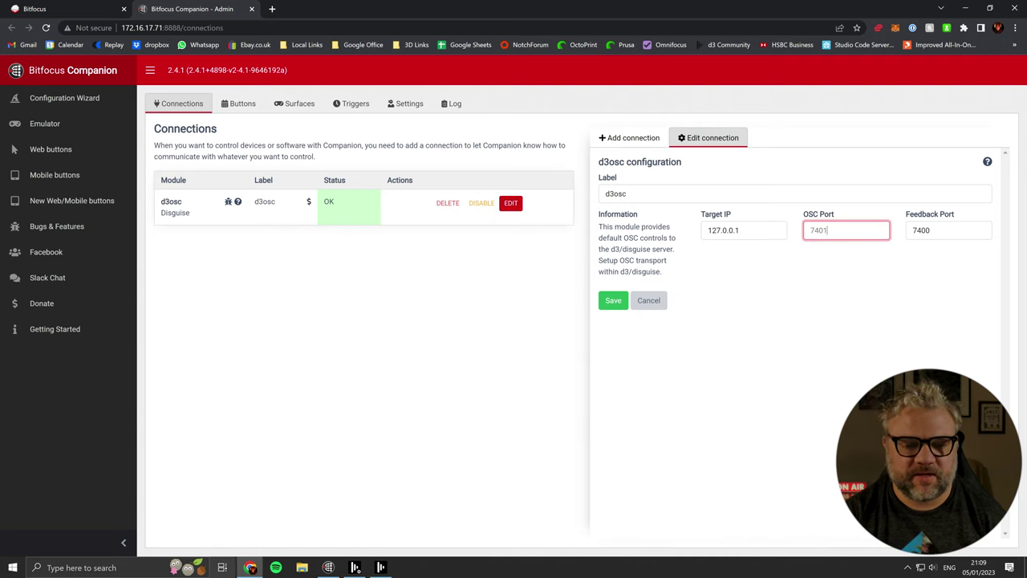
click(381, 568)
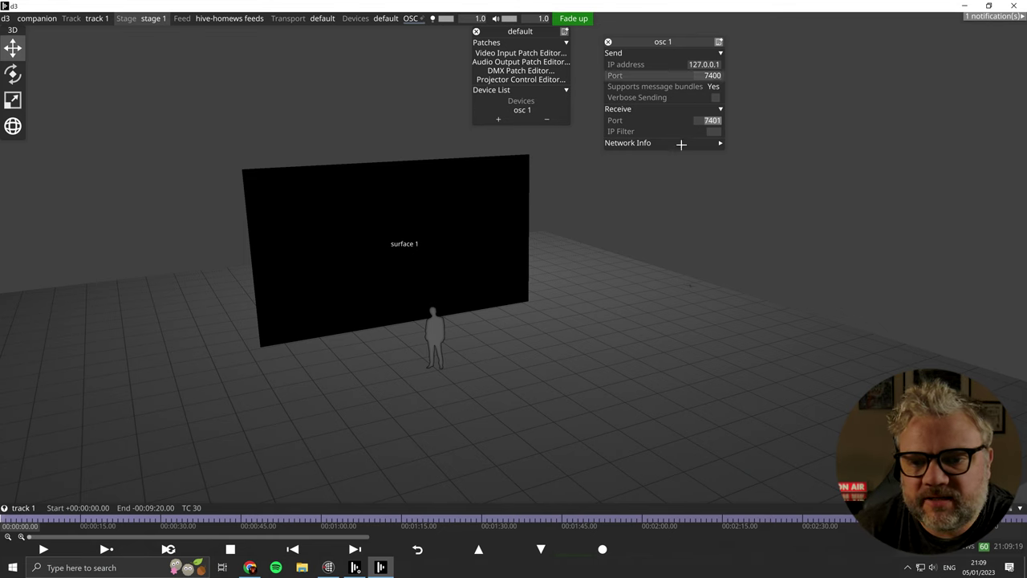
click(608, 42)
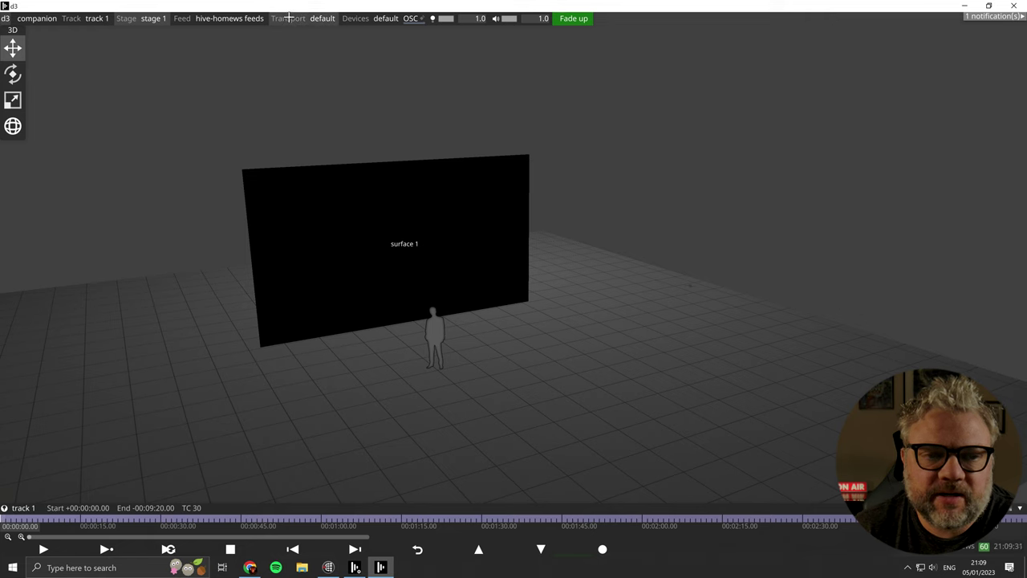
Create a local event transport named "osc transport" of type EventTransportOSC in the default transport and assign osc 1 as its OSC device.
click(295, 19)
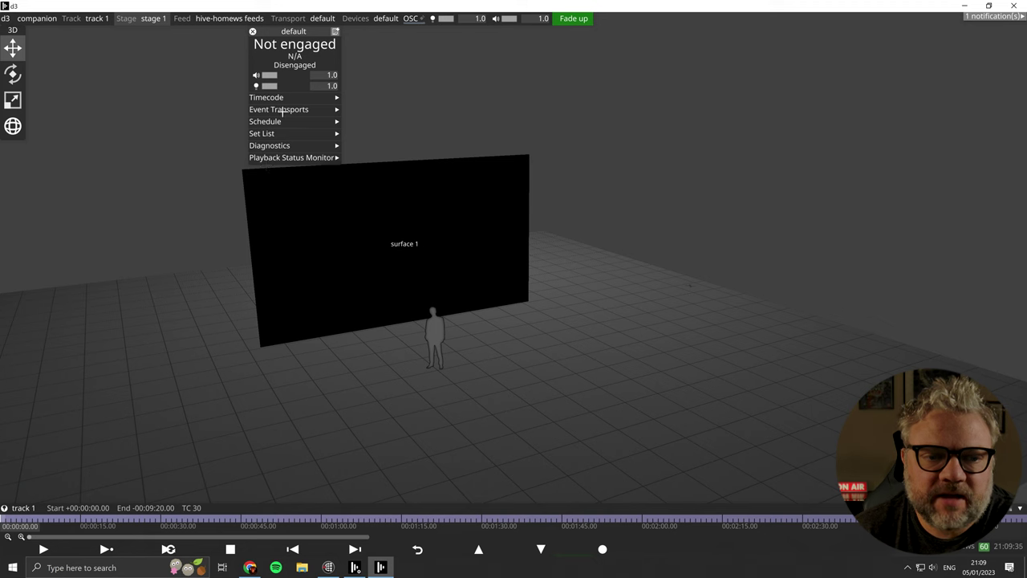
click(282, 110)
click(272, 129)
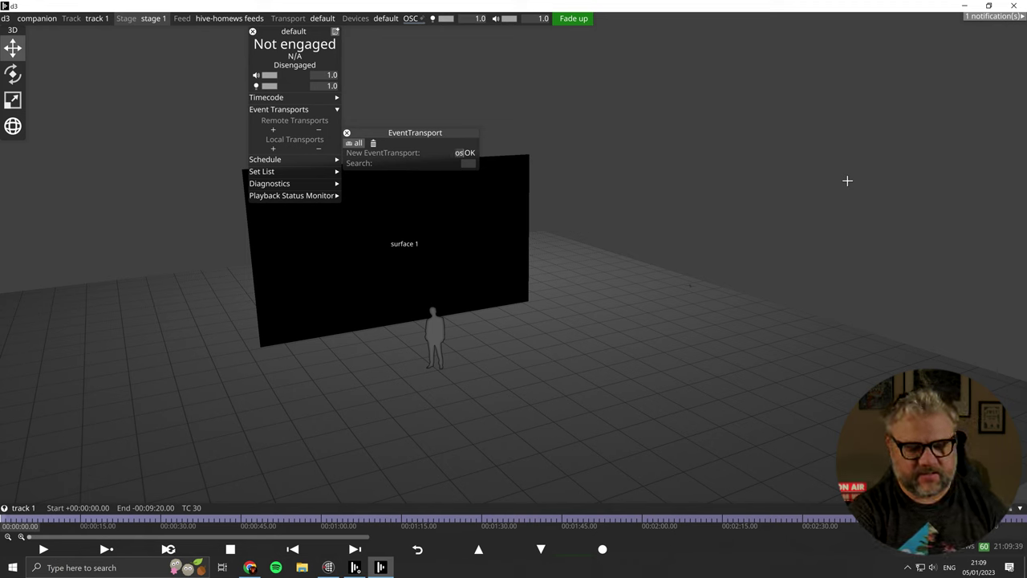
text(ort)
key(Return)
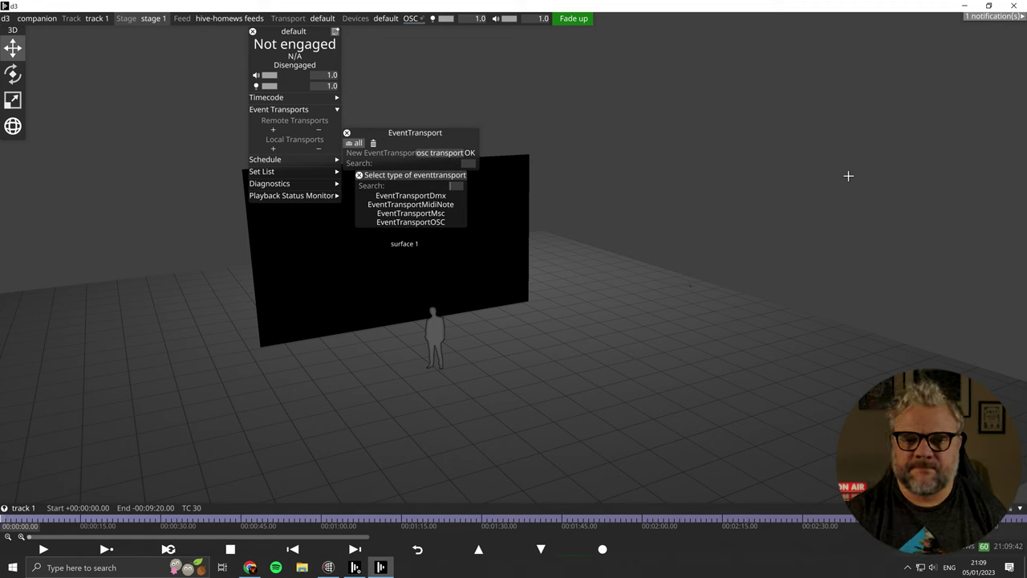
click(442, 223)
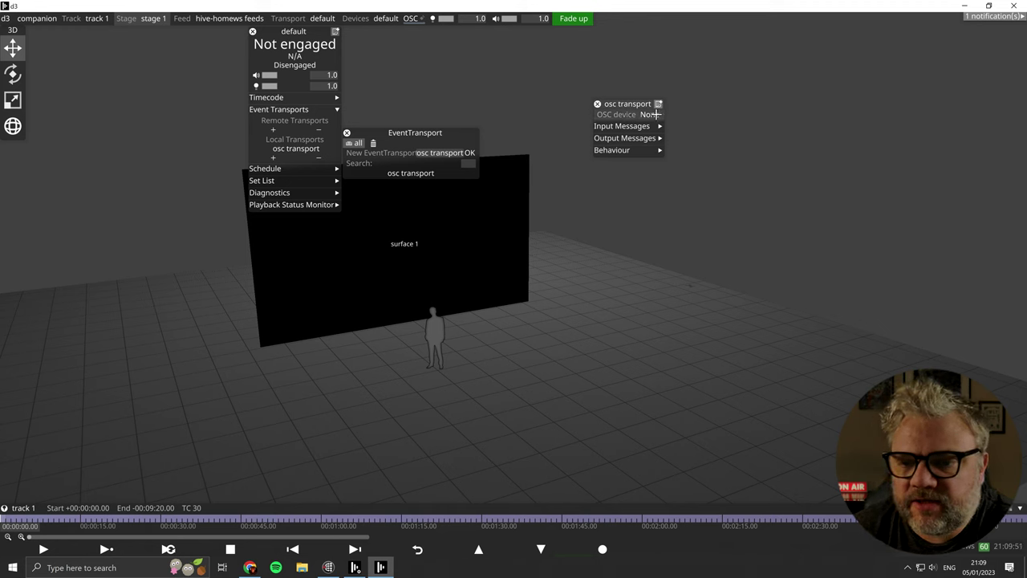
click(655, 114)
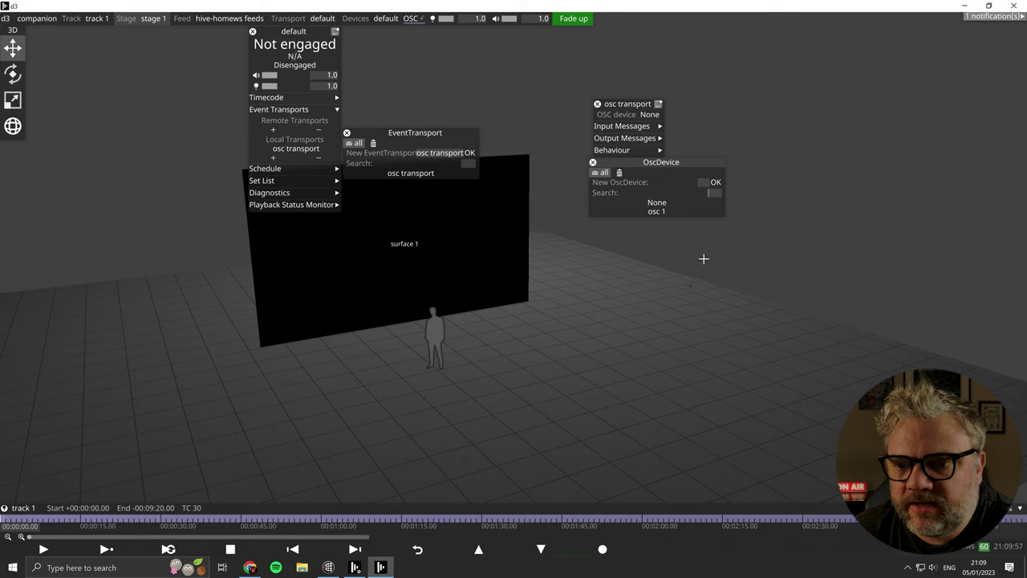
click(656, 211)
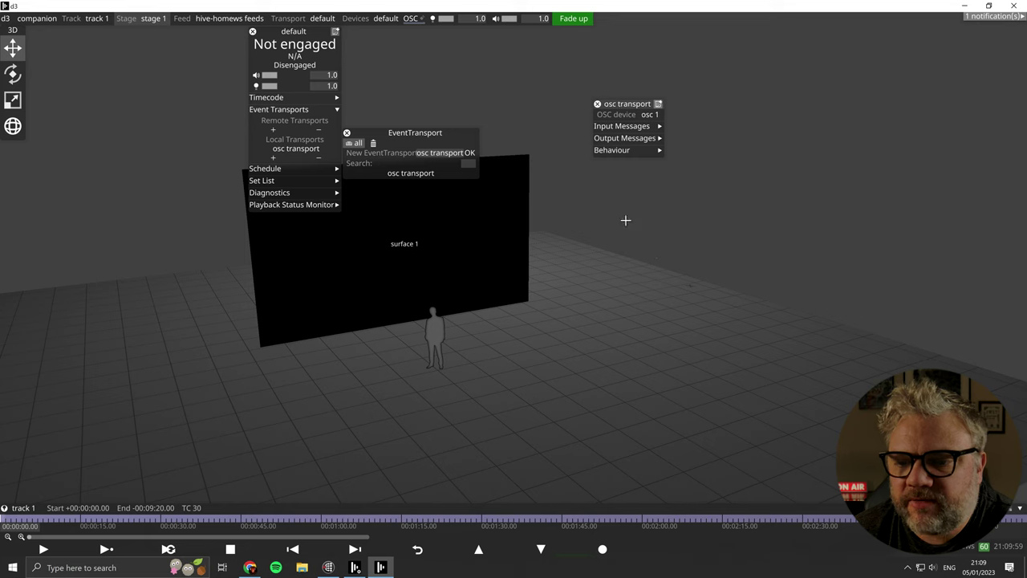
Reopen the osc transport's settings from the default transport's local transports and examine its input message addresses.
click(386, 18)
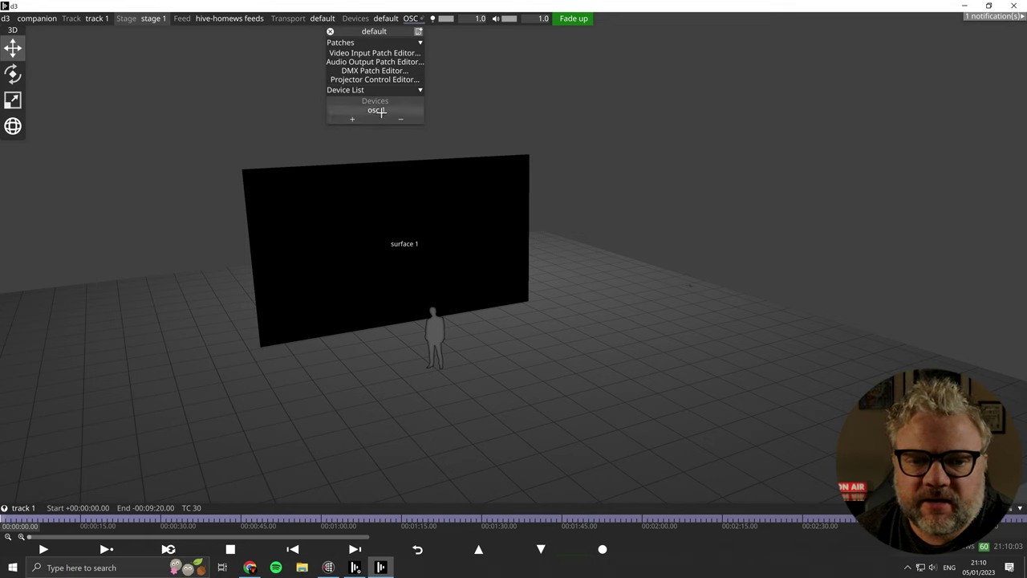
click(303, 18)
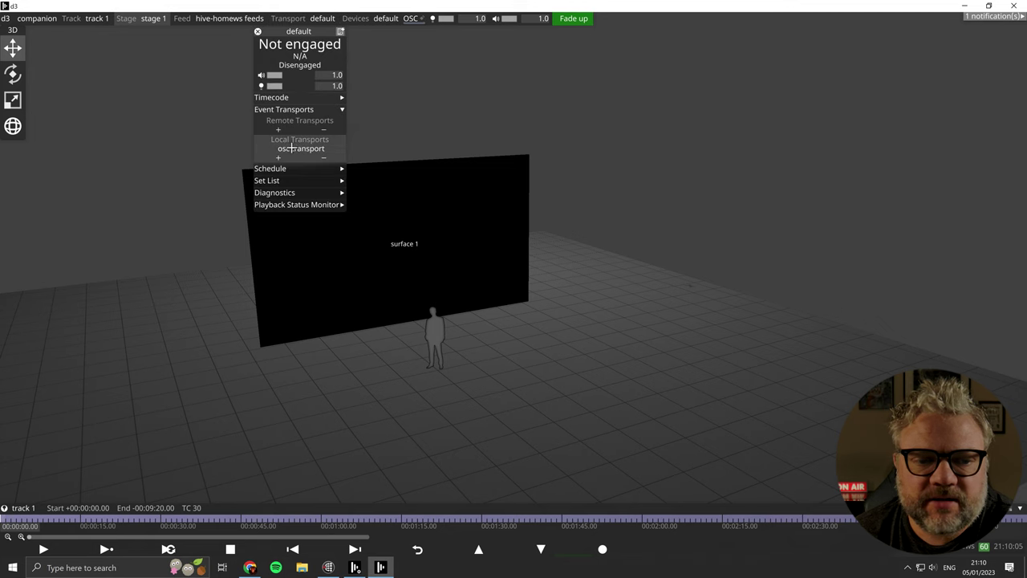
click(292, 148)
click(377, 148)
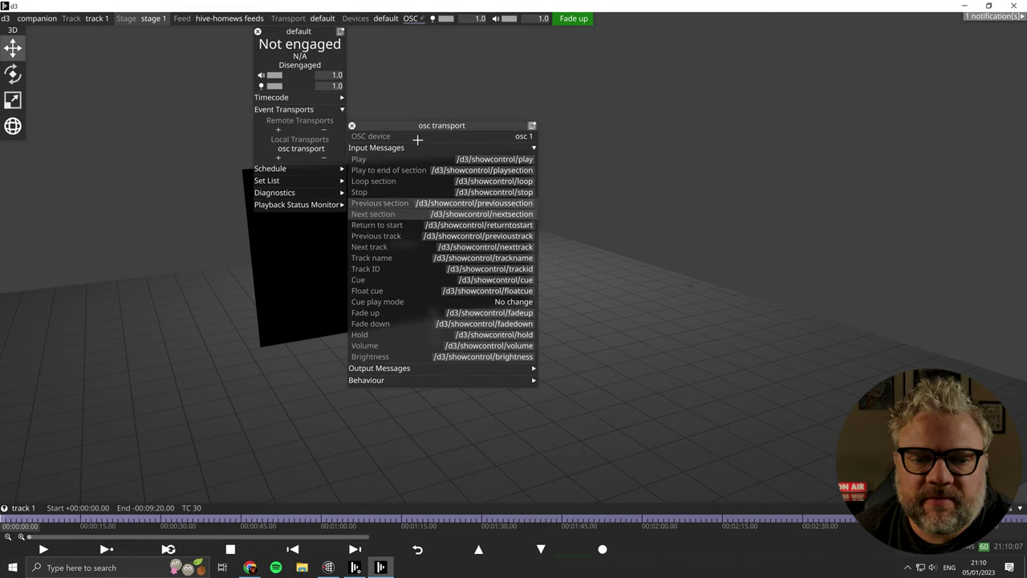
drag(411, 131, 816, 137)
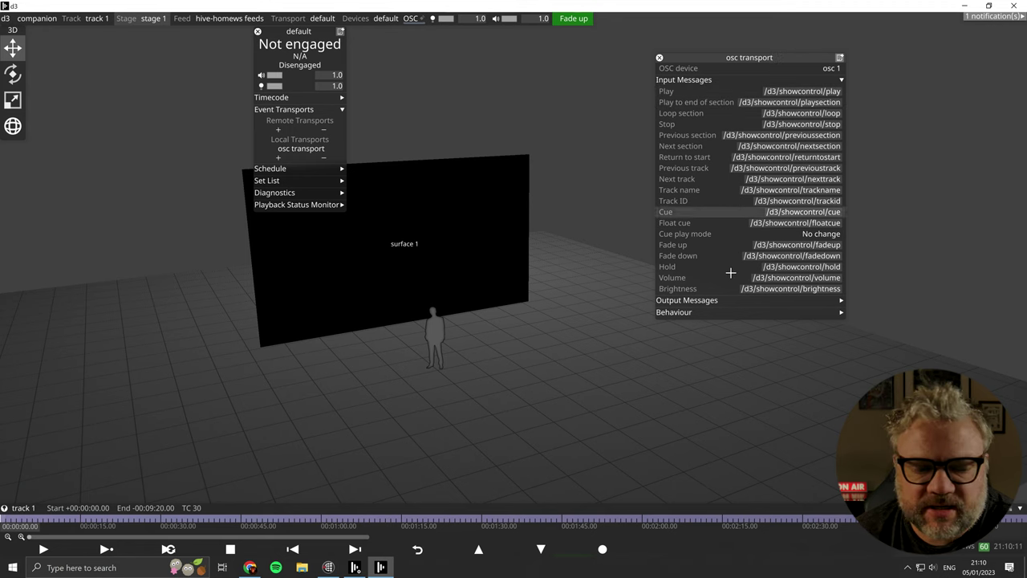
In Companion, place the d3osc transport control presets Play, Play Section, Loop Section and Stop on page 1 buttons 1.2 to 1.5.
click(250, 567)
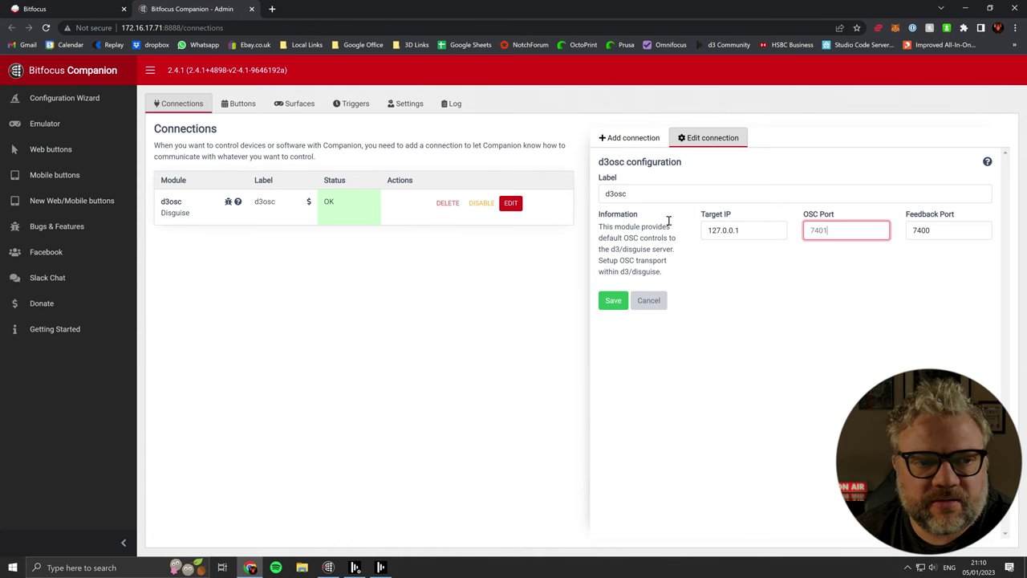
click(239, 105)
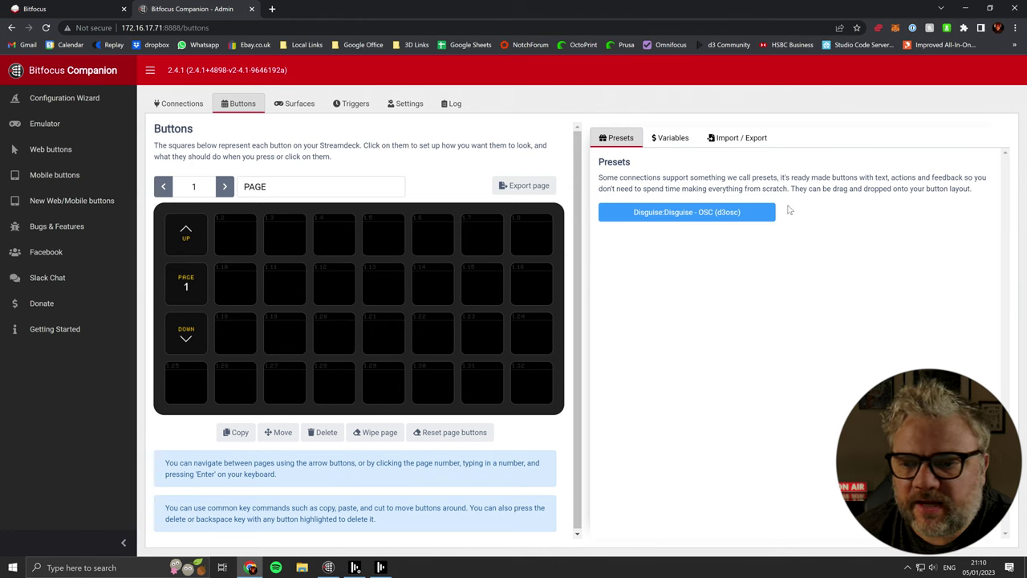
click(685, 214)
click(653, 192)
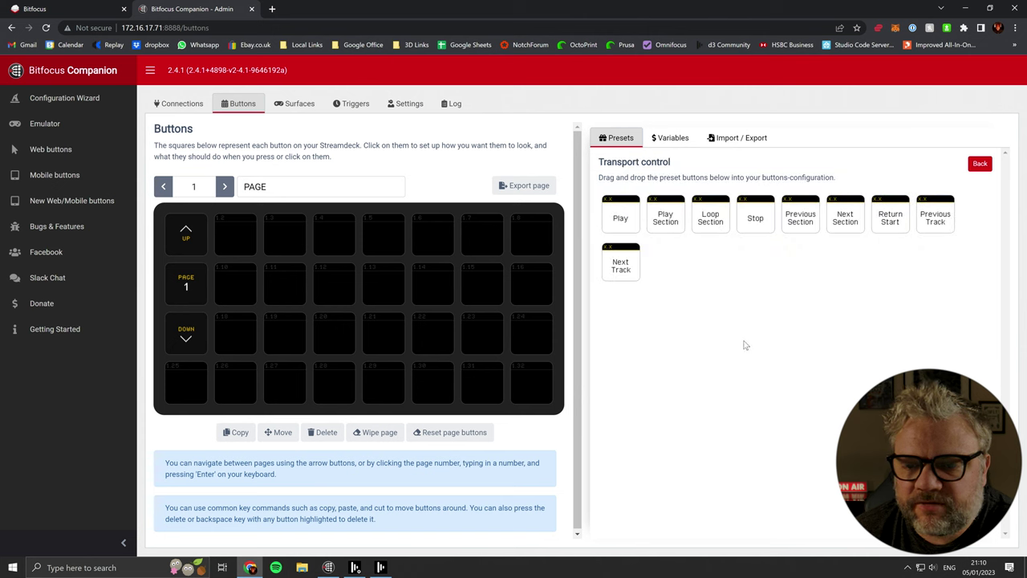
drag(620, 221, 235, 227)
drag(665, 218, 295, 245)
drag(710, 216, 328, 238)
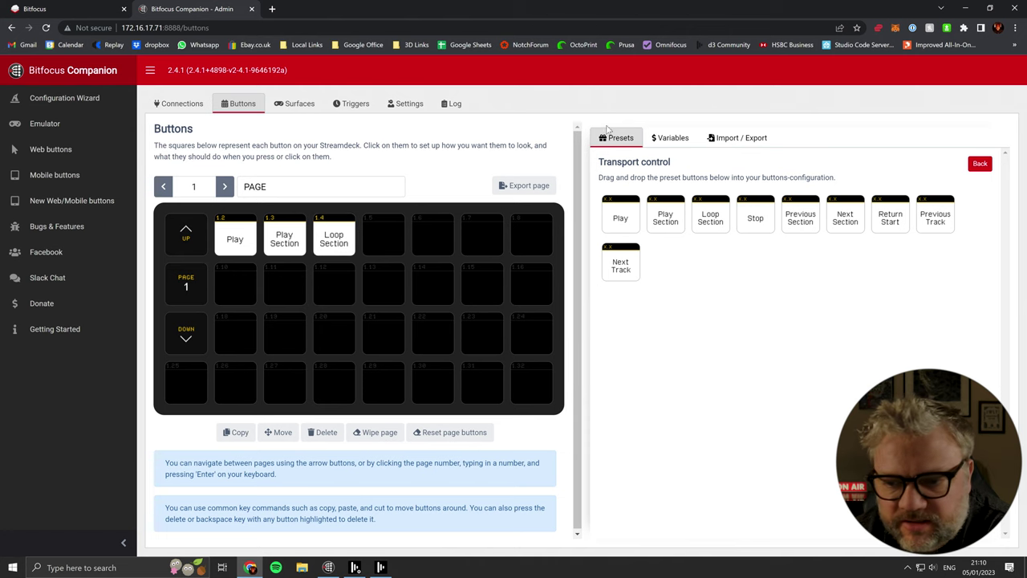
drag(755, 219, 383, 241)
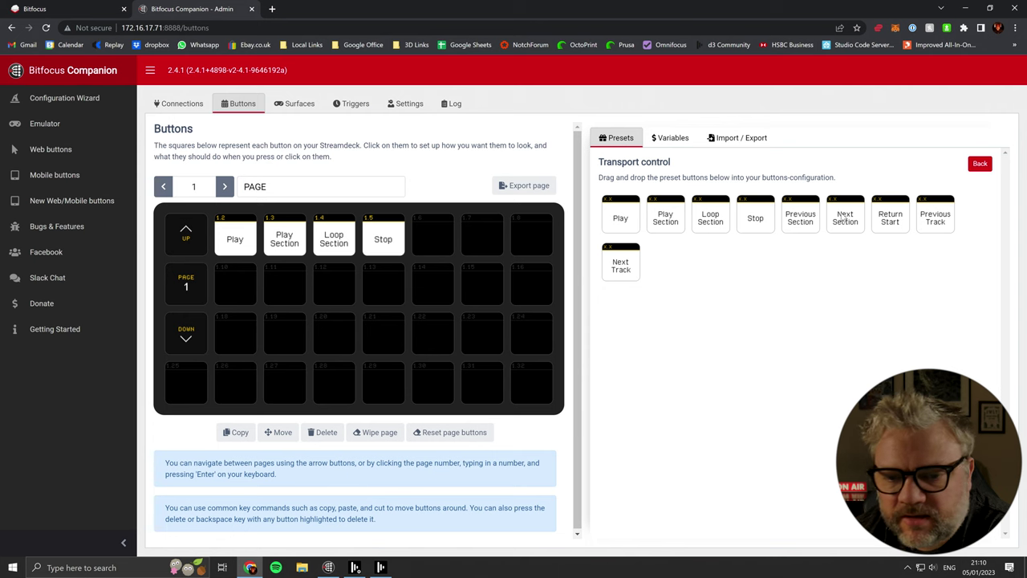
Place presets Previous Section, Next Section, Return Start and Next Track on buttons 1.10 to 1.13, and Previous Track on 1.18.
drag(845, 218, 284, 285)
drag(800, 219, 235, 284)
drag(896, 223, 334, 285)
drag(629, 271, 382, 287)
drag(942, 228, 241, 328)
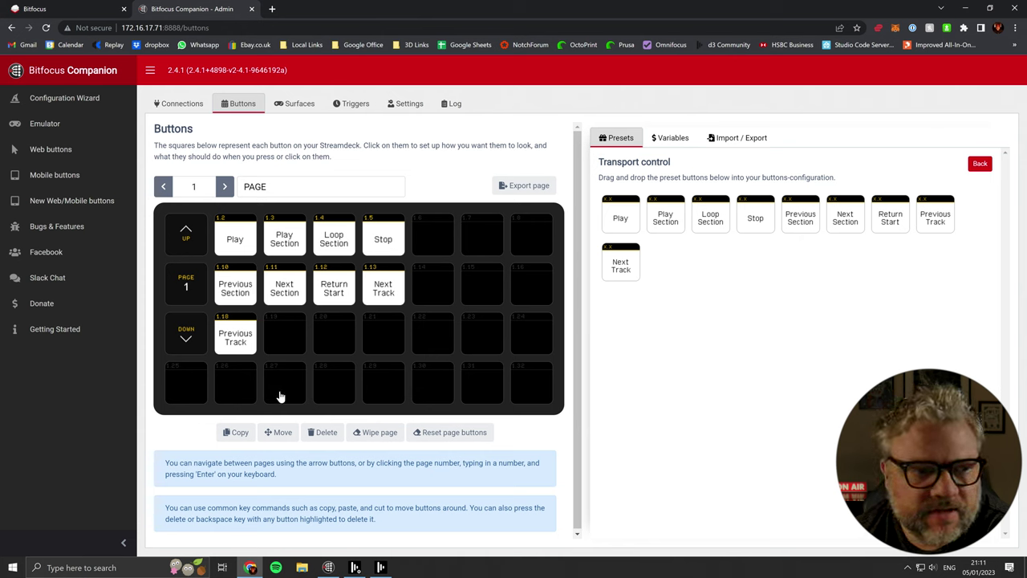
Switch to d3 and split track 1 into sections at 00:00:15, 00:00:30, 00:00:45 and 00:01:00.
click(381, 567)
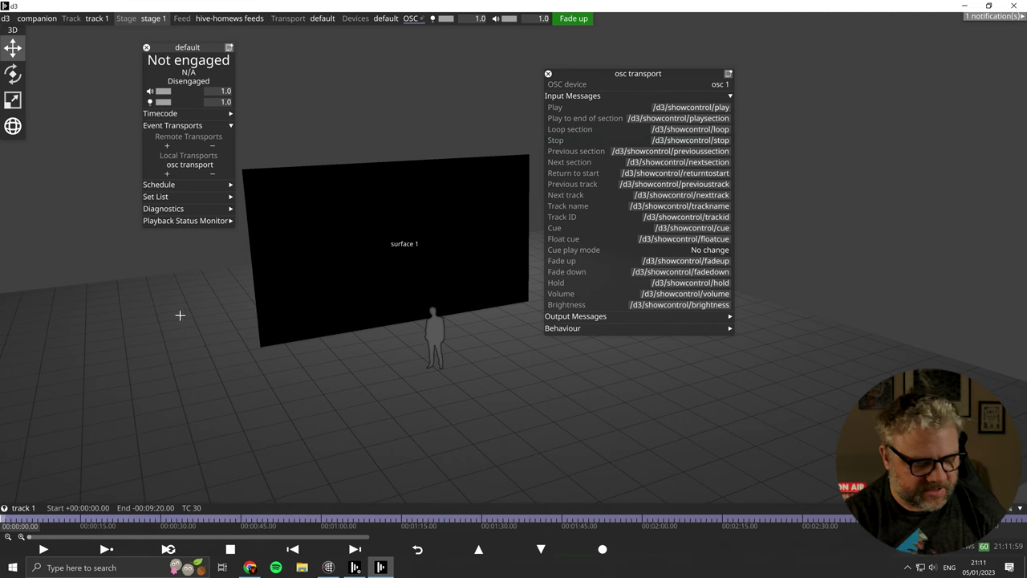
click(83, 520)
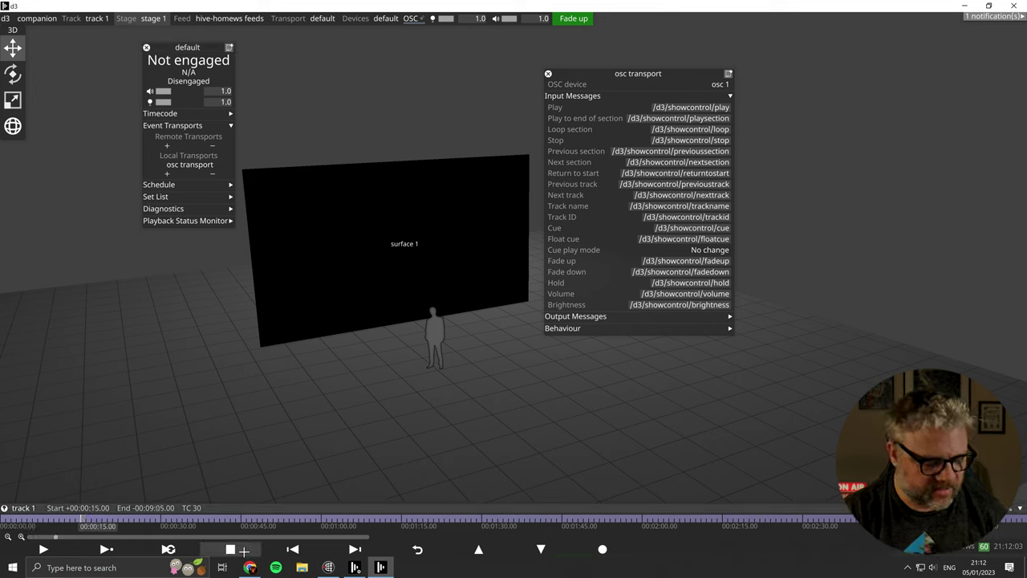
right_click(153, 511)
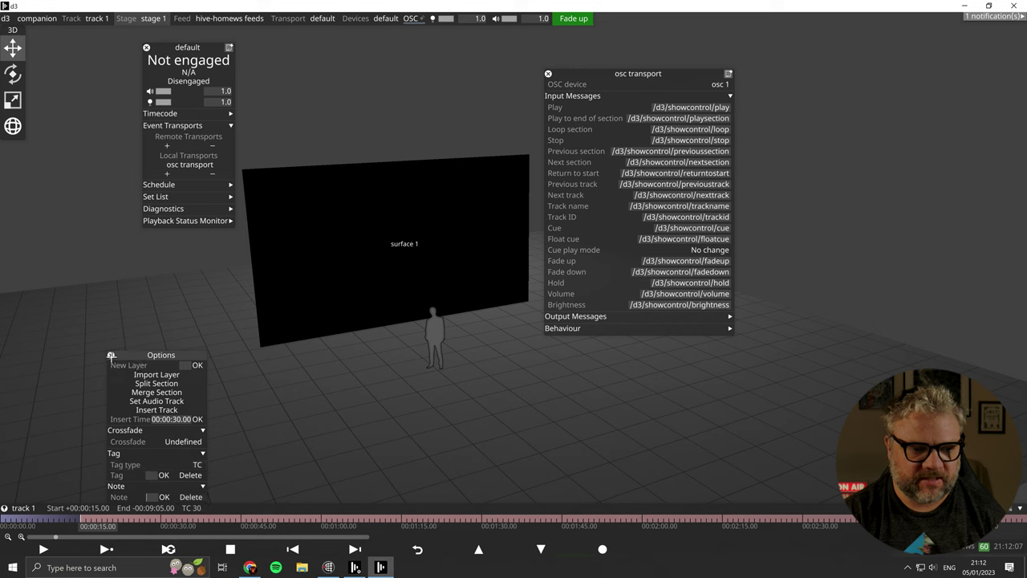
click(112, 354)
right_click(165, 519)
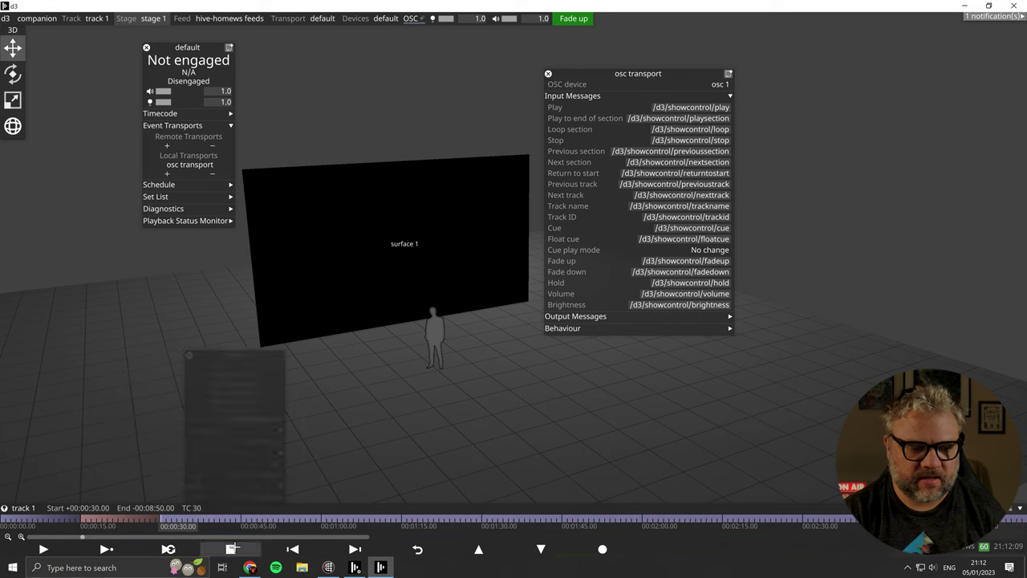
right_click(243, 520)
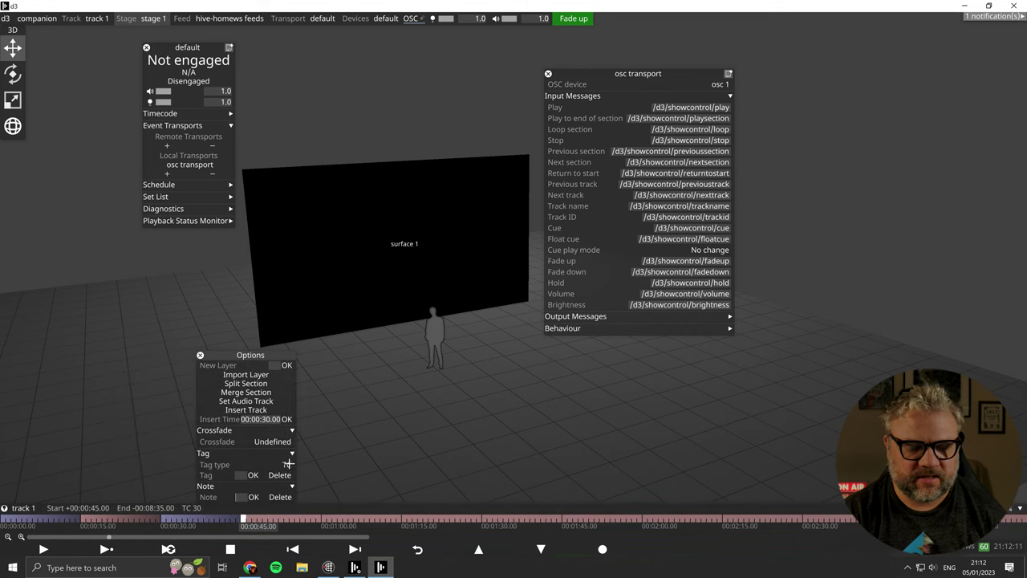
right_click(322, 519)
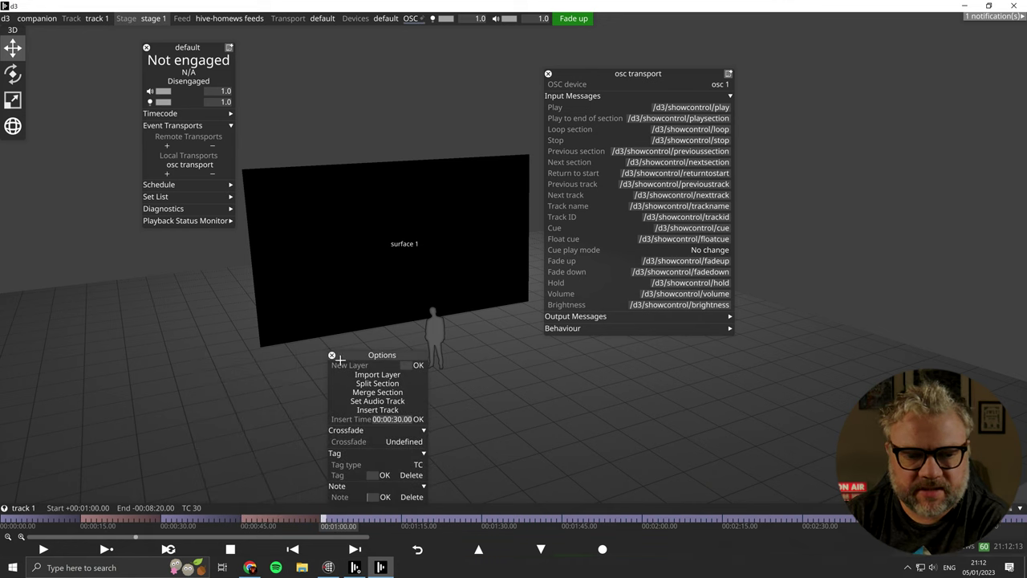
click(333, 354)
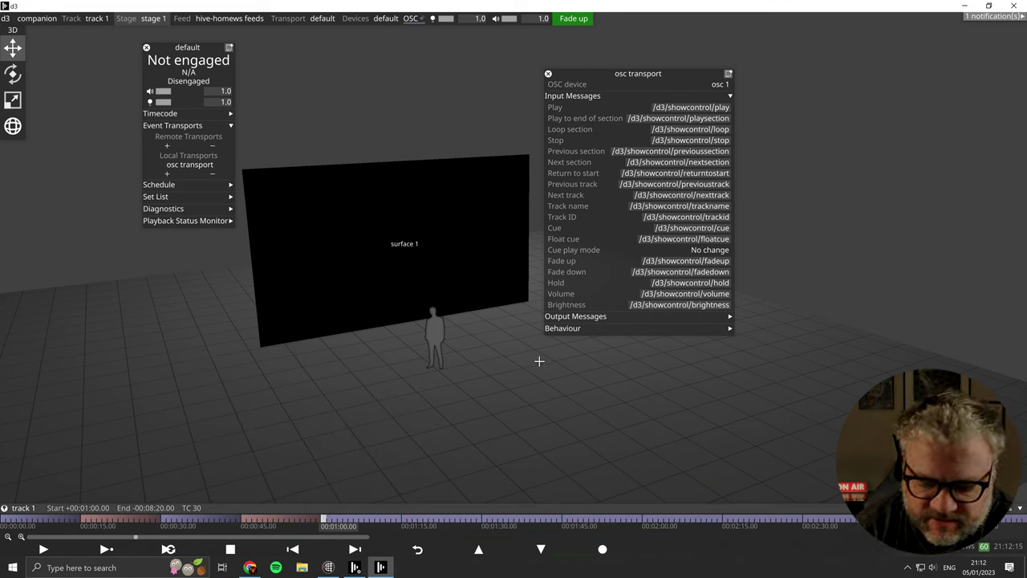
Check the section breaks by jumping the playhead back and forth between the sections of track 1.
key(Left)
key(Left)
key(Left)
key(Right)
key(Right)
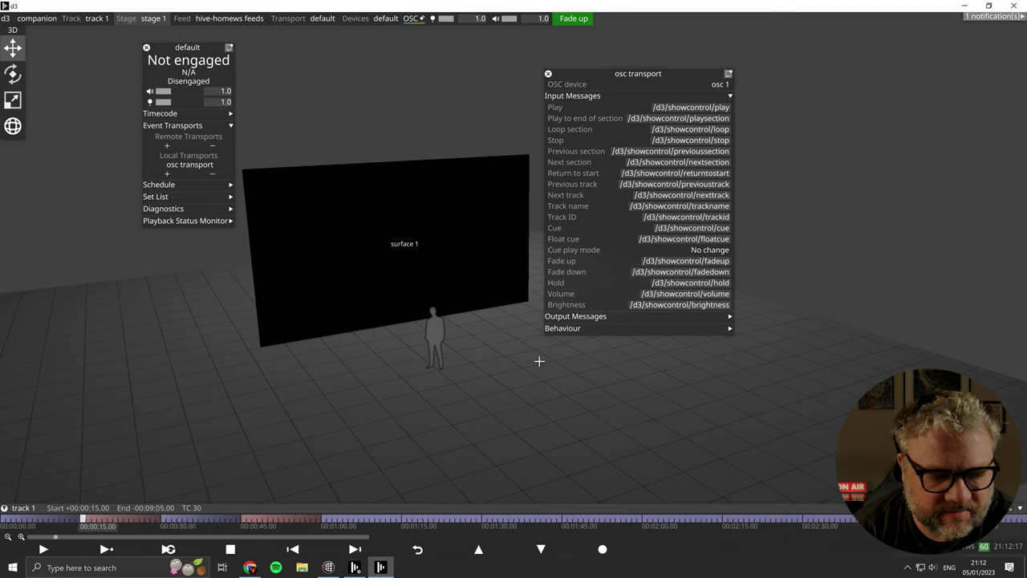
key(Right)
key(Left)
key(Left)
key(Left)
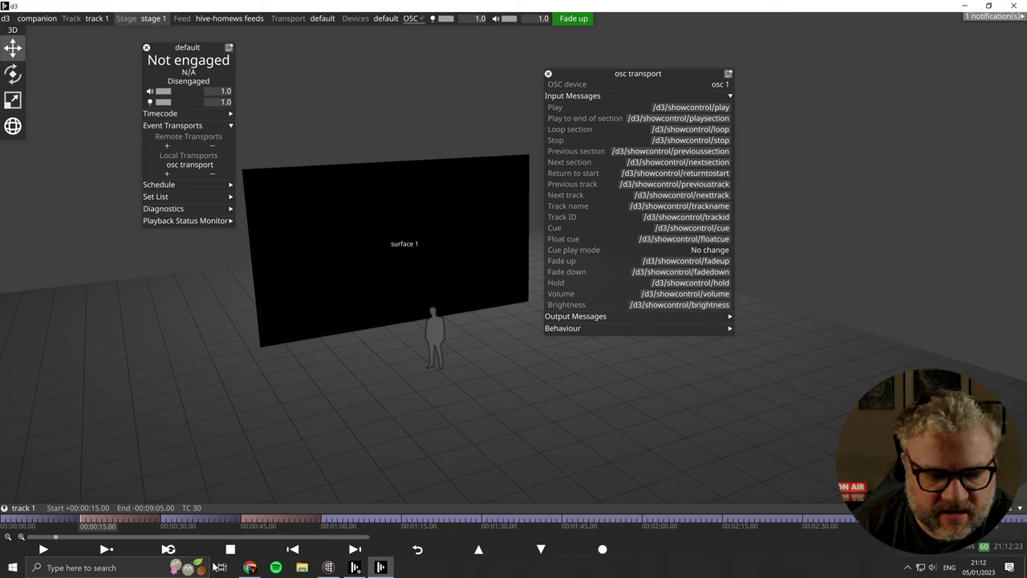
Switch to Companion, delete the undefined play_section press action from button 1.3 and erase the button.
click(250, 567)
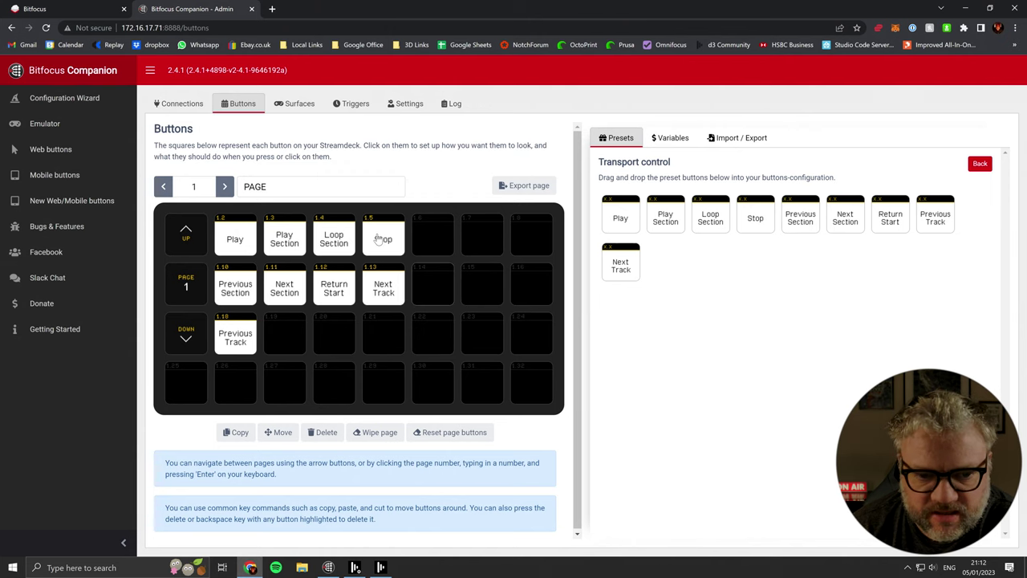
click(278, 234)
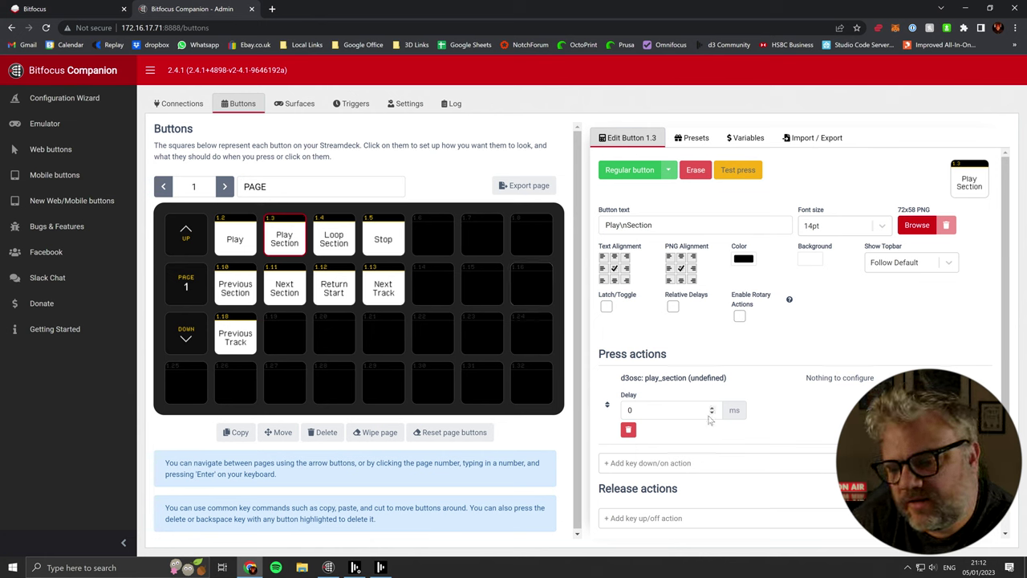
drag(688, 377, 724, 376)
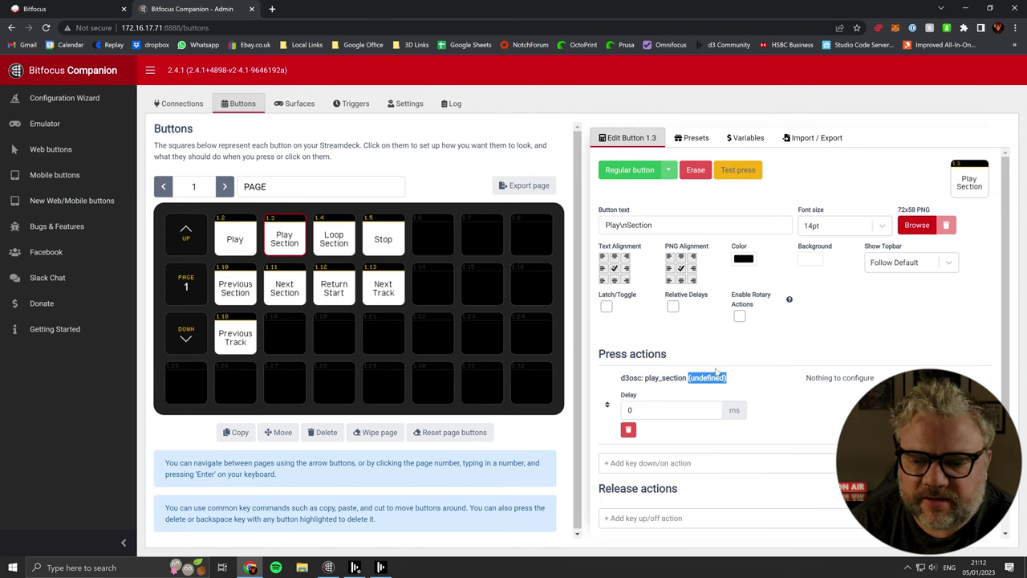
click(630, 431)
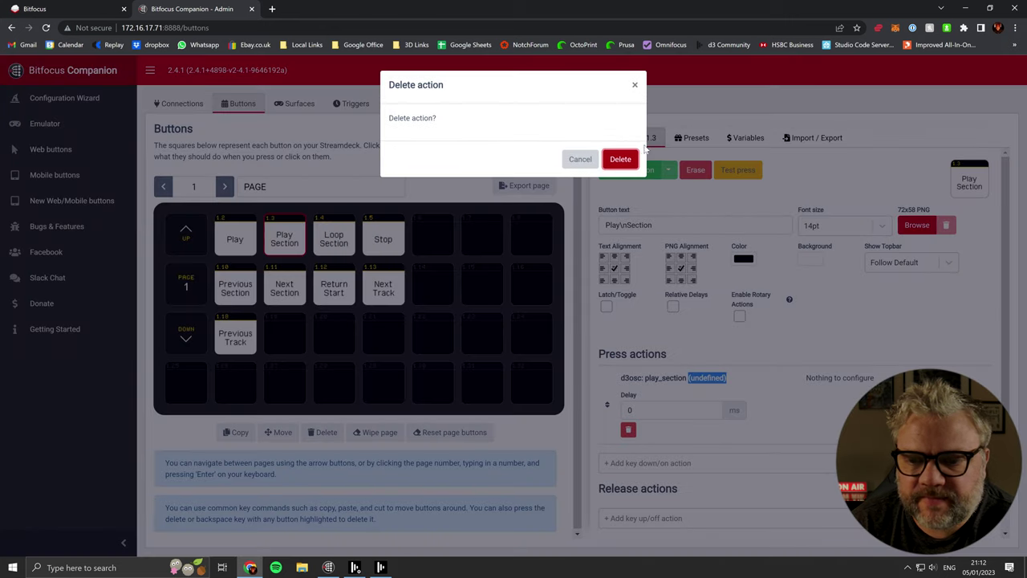
click(621, 159)
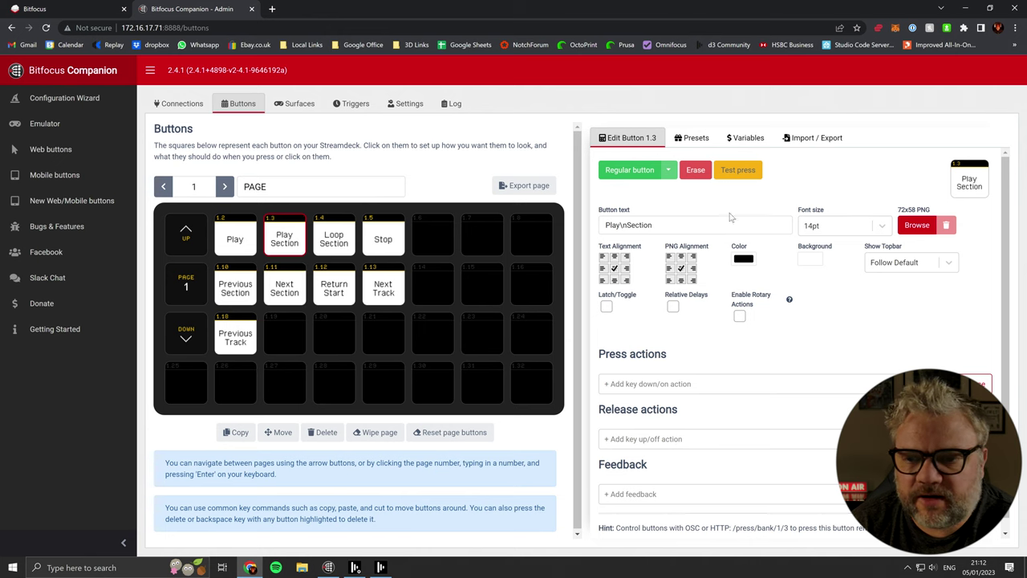
click(694, 170)
click(630, 157)
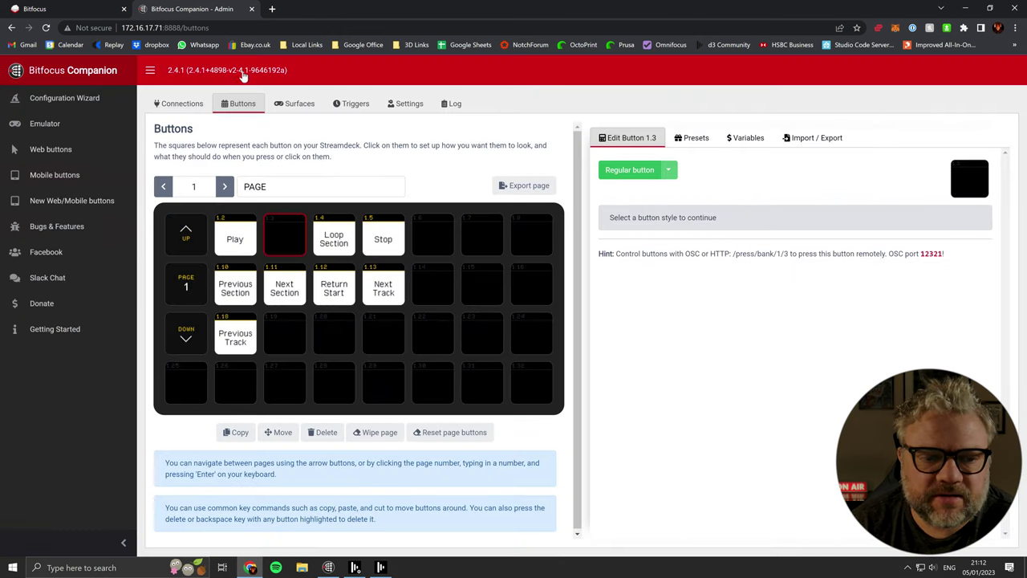
Create a regular button at 1.3 with the text "Play Section" and a 14pt font size.
click(292, 241)
click(625, 171)
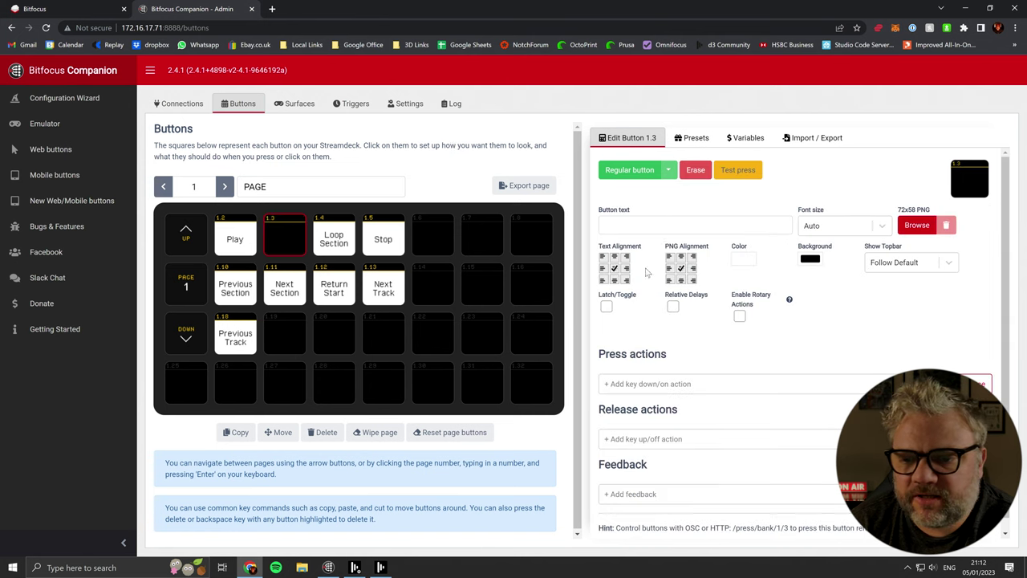
click(679, 221)
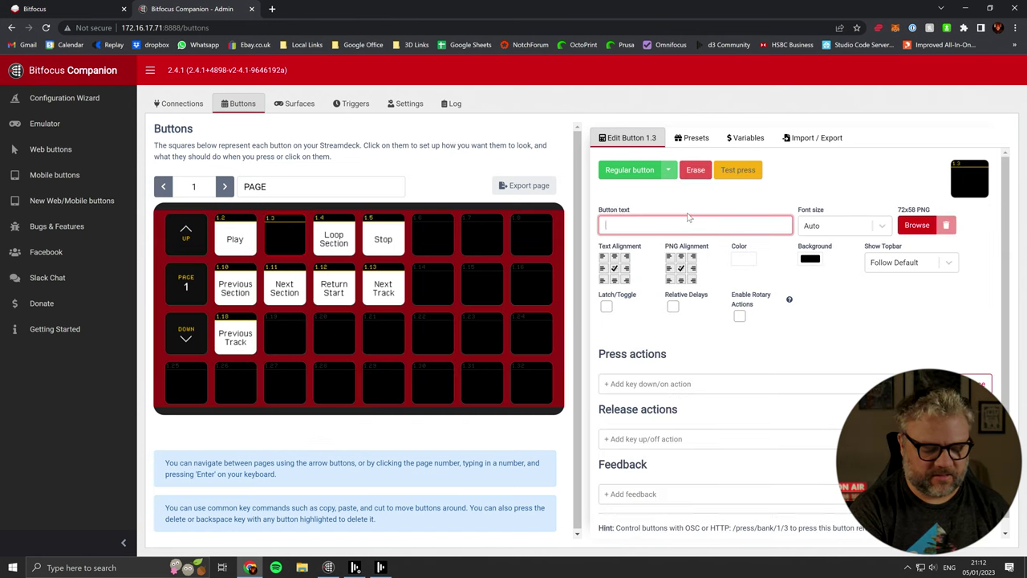
text(Play Section)
click(870, 228)
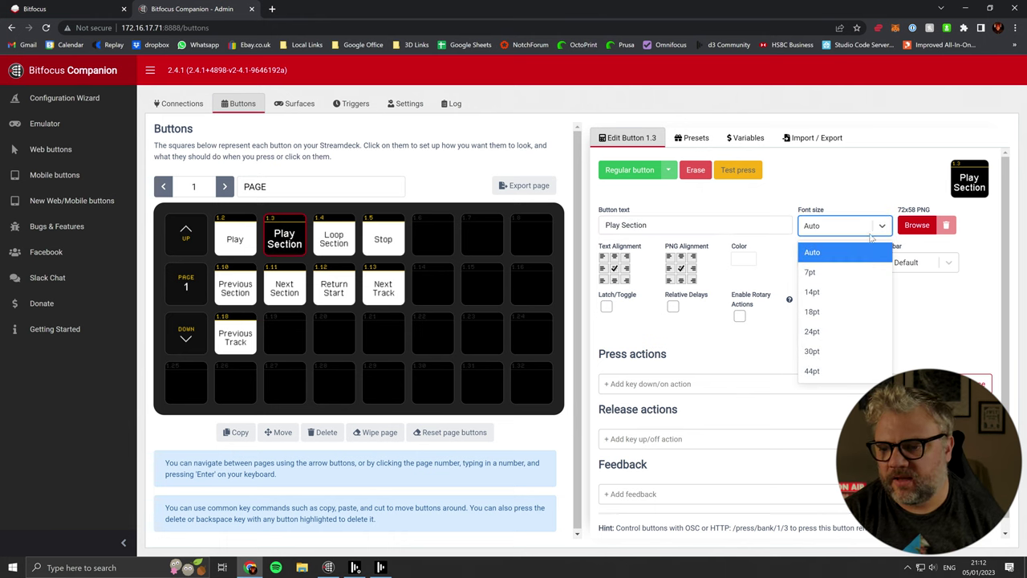
click(812, 292)
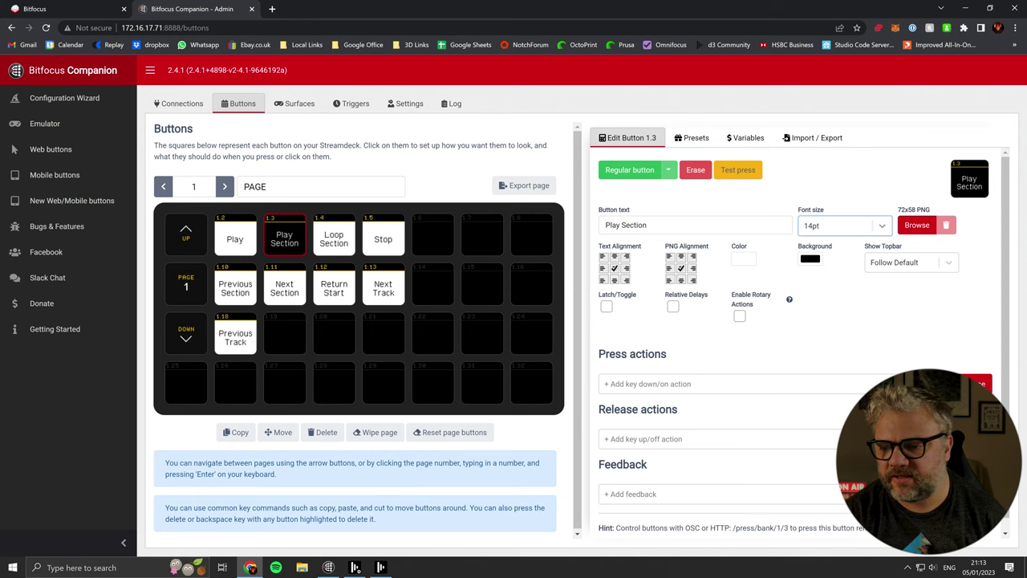
Add the d3osc action Play to end of section as the press action of button 1.3.
click(977, 384)
click(336, 205)
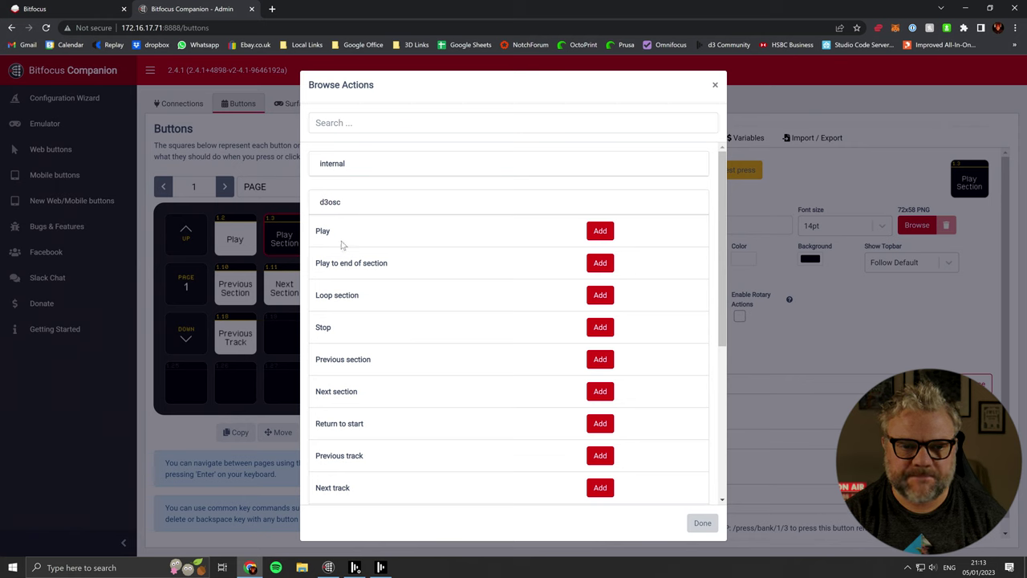
click(600, 263)
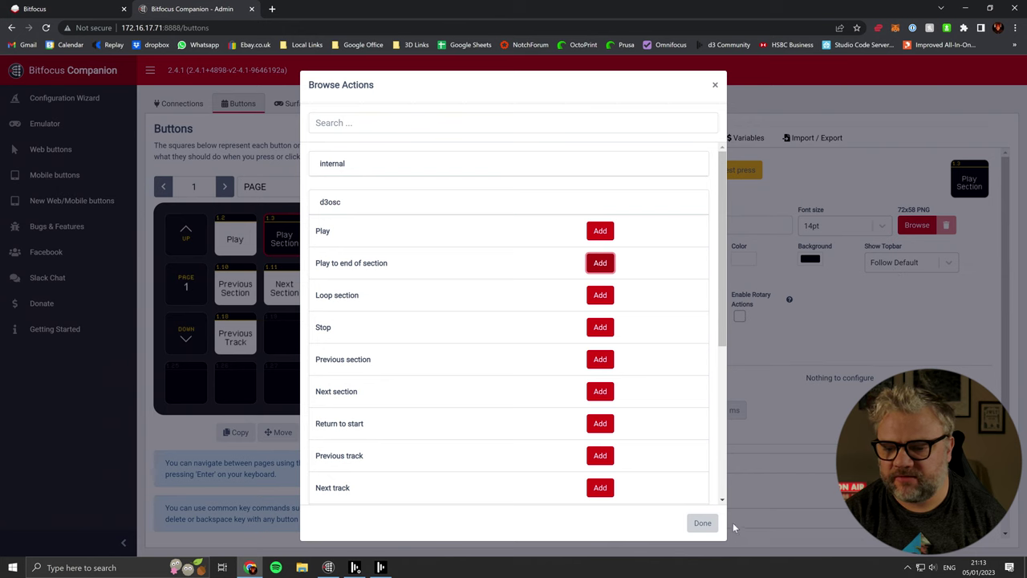
click(696, 522)
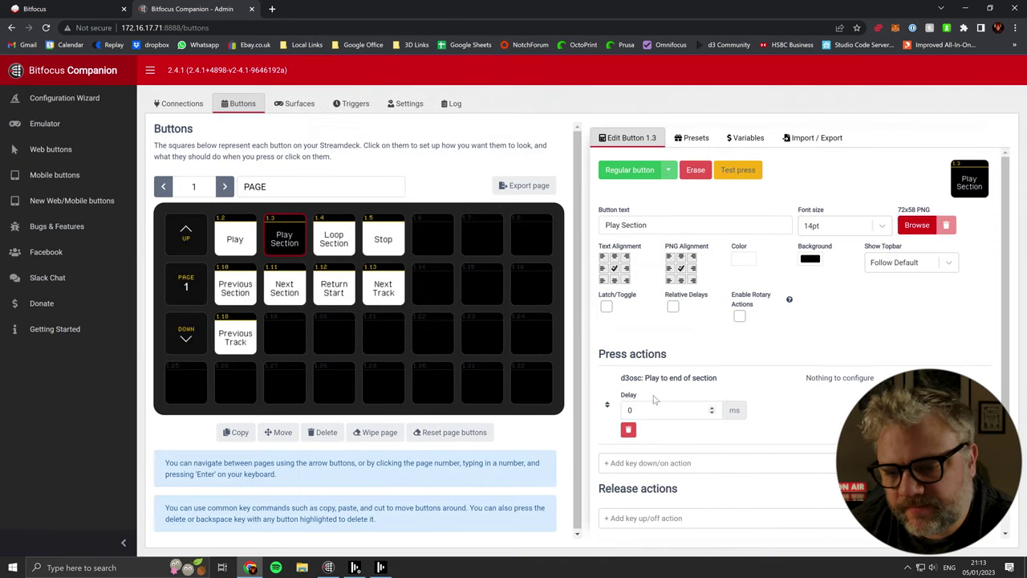
Switch to d3, close the open transport windows and add a Video layer to track 1 at 00:00:15.00.
click(381, 566)
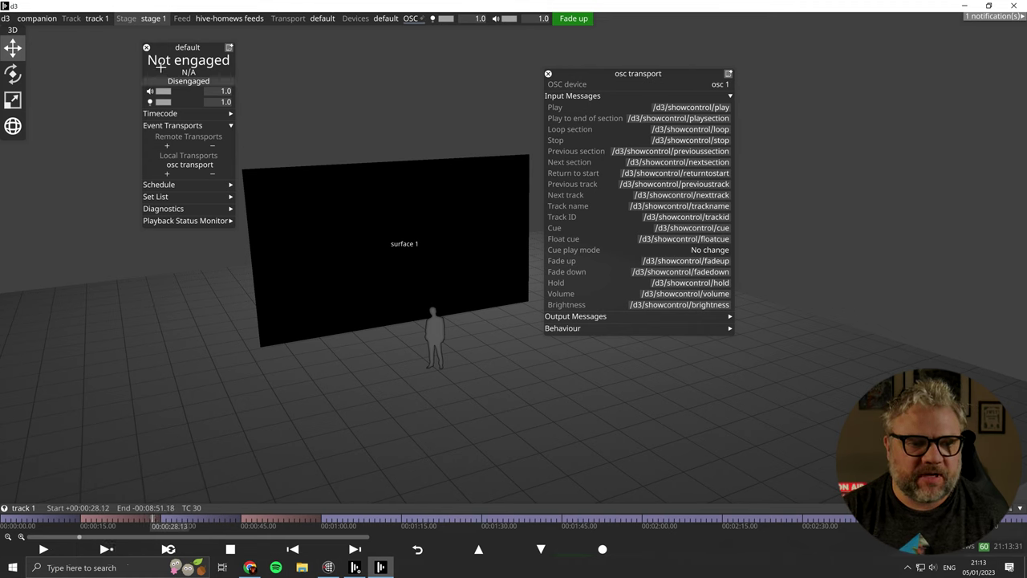
click(443, 53)
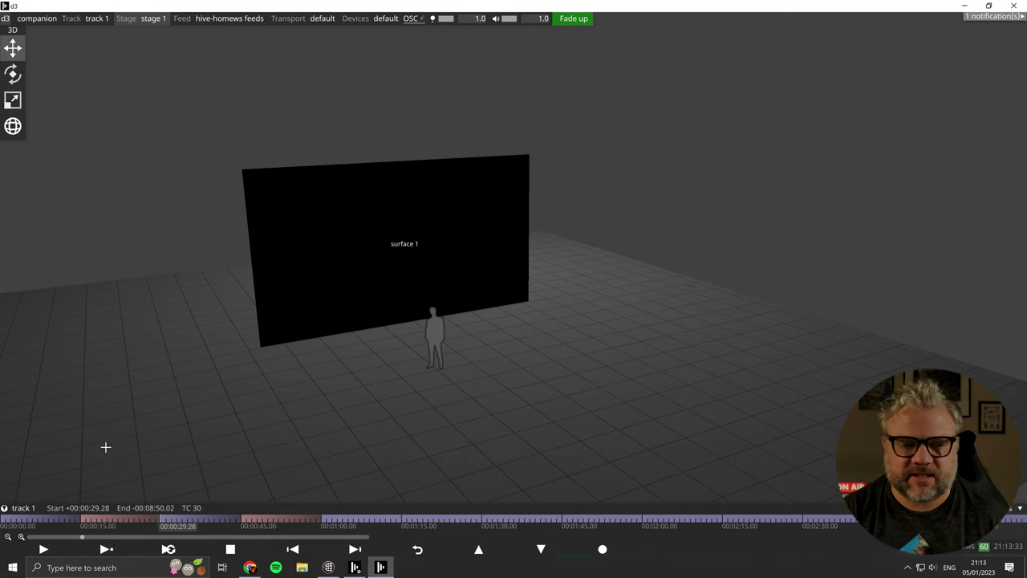
right_click(83, 520)
click(126, 365)
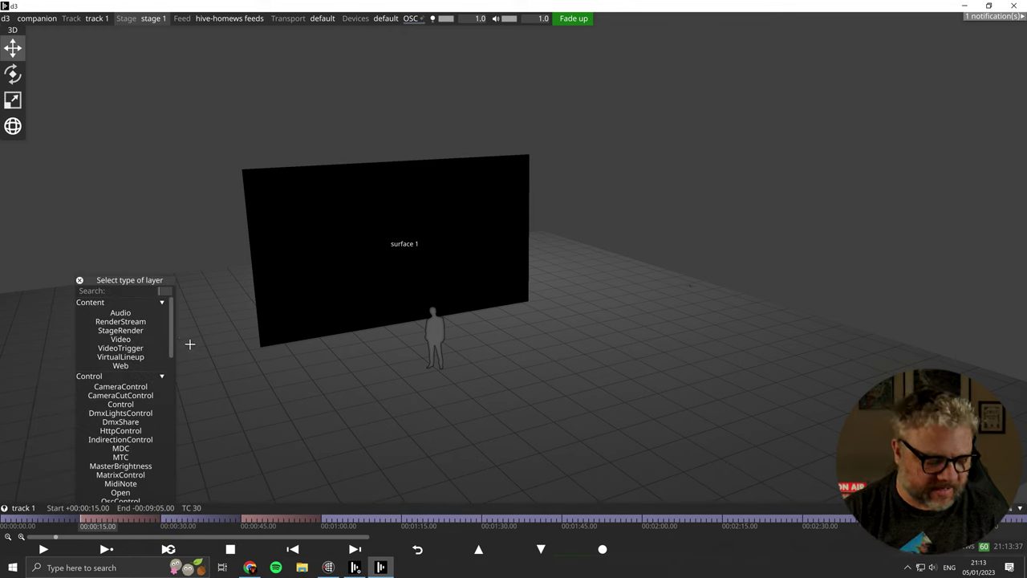
text(v)
key(Return)
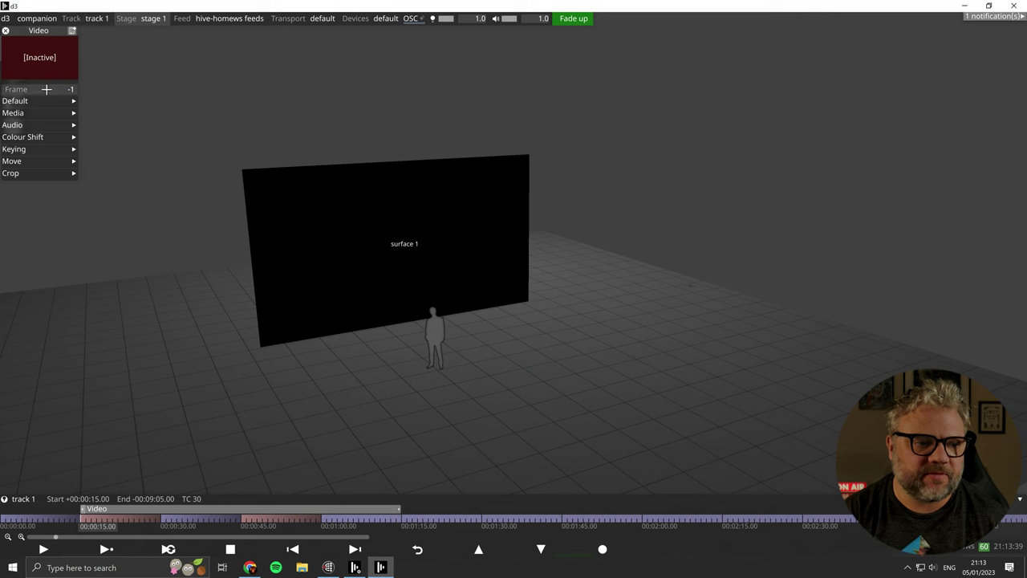
Assign bold white chevrons.mov to the Video layer and trim the layer's end to 00:00:30.00.
click(34, 113)
key(space)
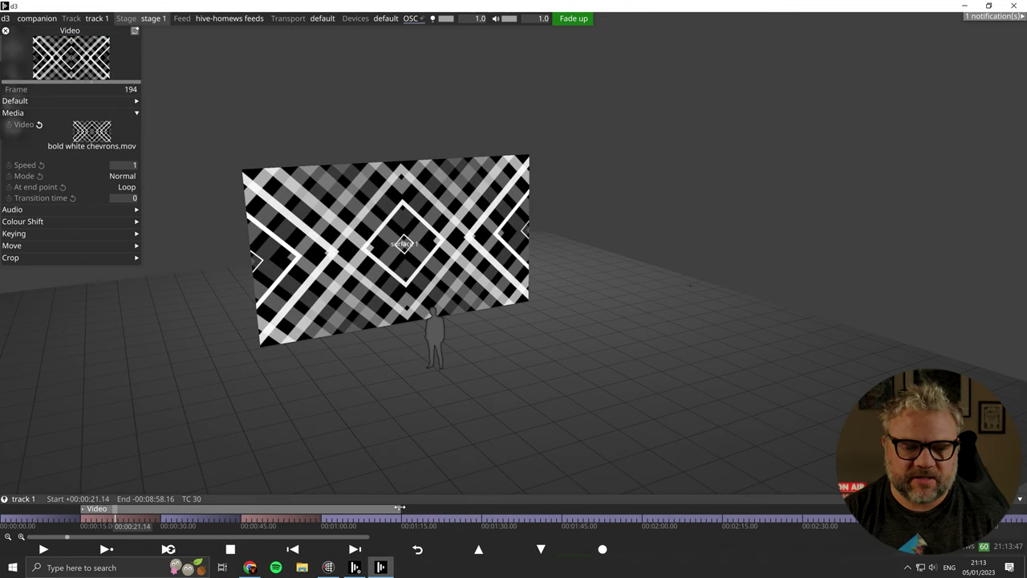
drag(398, 507, 159, 508)
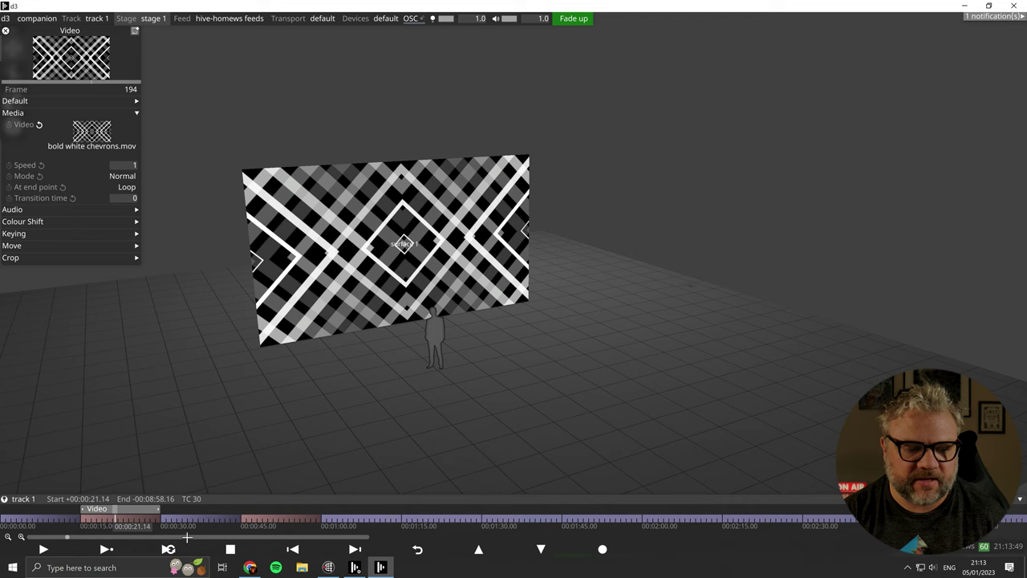
Add a second Video layer to track 1 at 00:00:30.00.
right_click(161, 521)
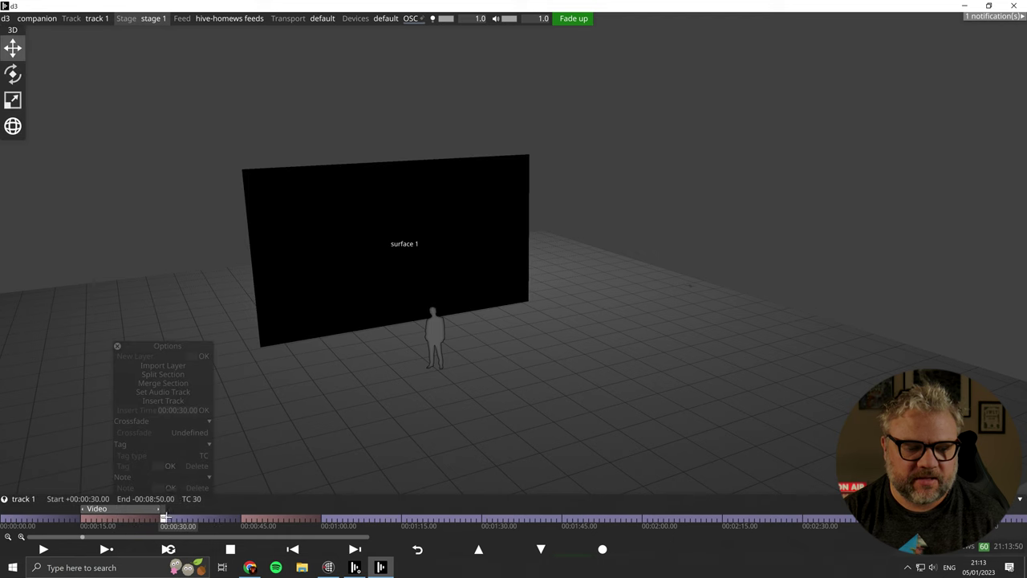
click(204, 355)
text(v)
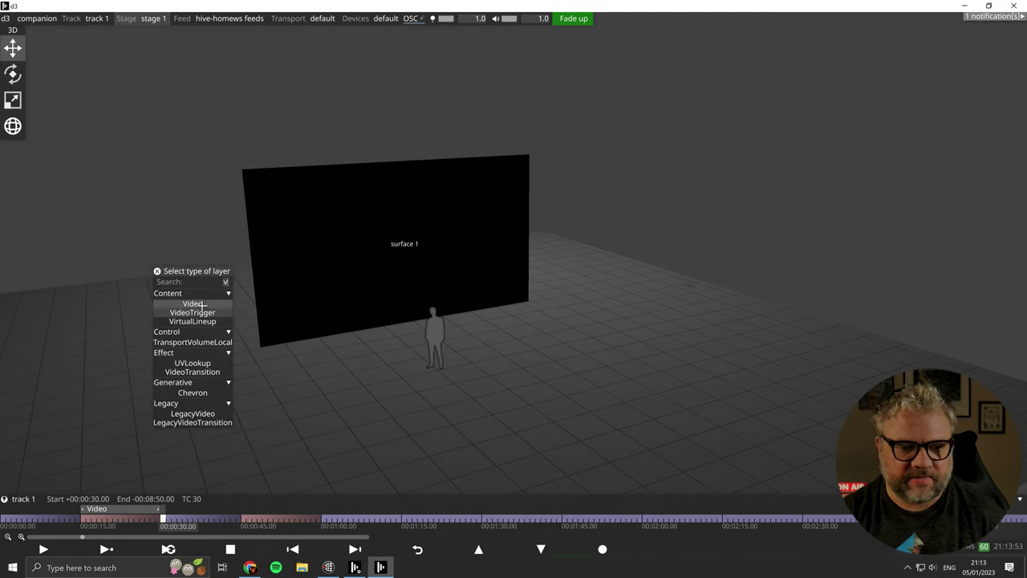
click(201, 305)
Assign glowing_circles.mov to the second video layer and trim the layer's end to 00:00:45.00.
click(72, 124)
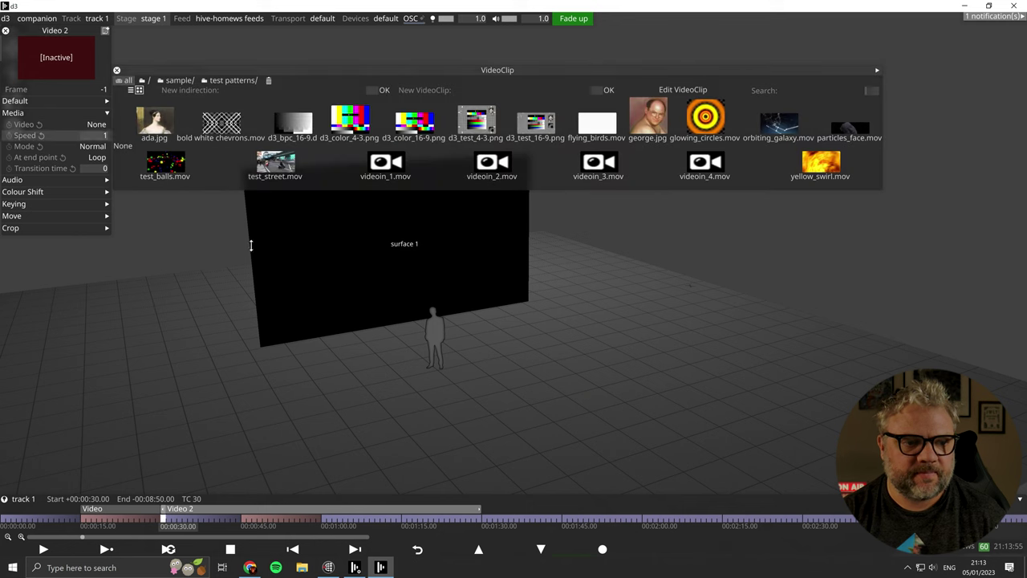
click(705, 118)
drag(481, 507, 221, 474)
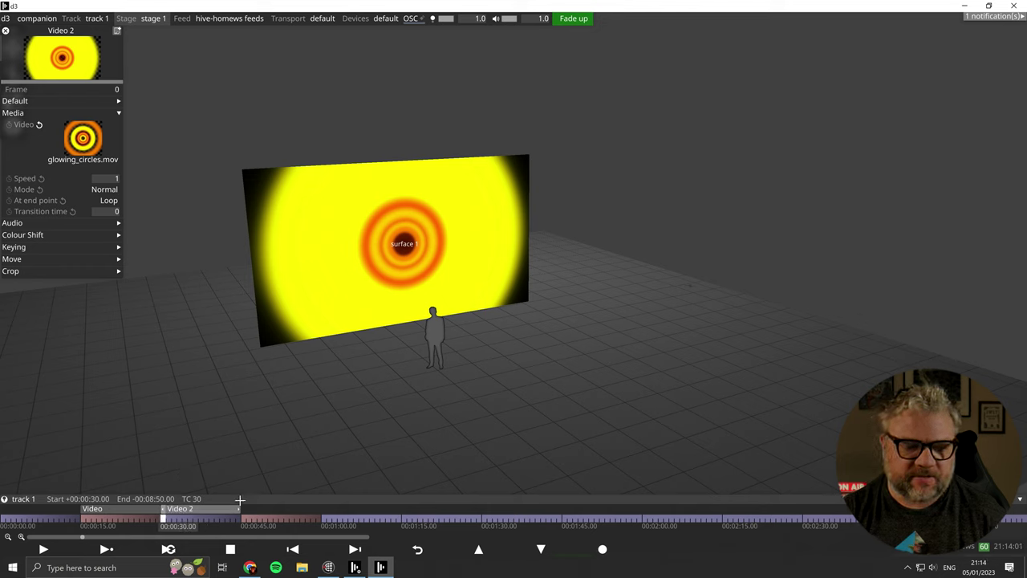
Tag track 1 with CUE 1 at 00:00:15.00 and CUE 2 at 00:00:30.00.
click(87, 523)
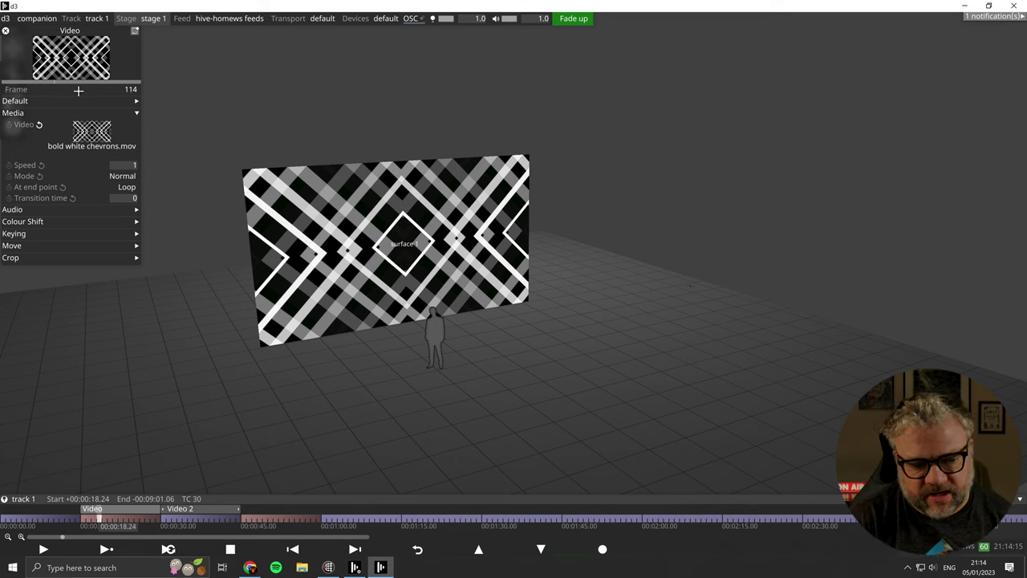
right_click(85, 519)
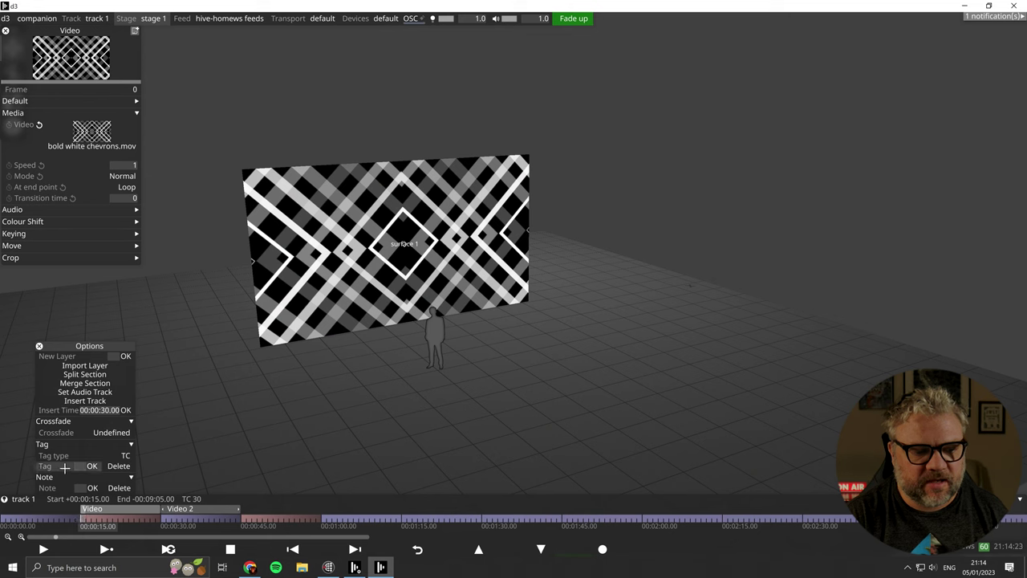
click(127, 455)
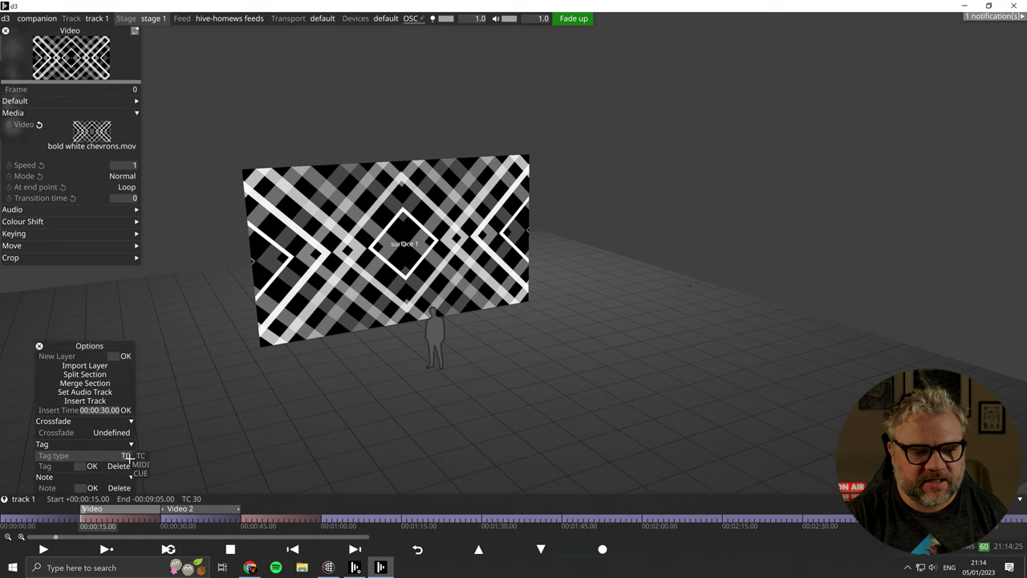
click(141, 473)
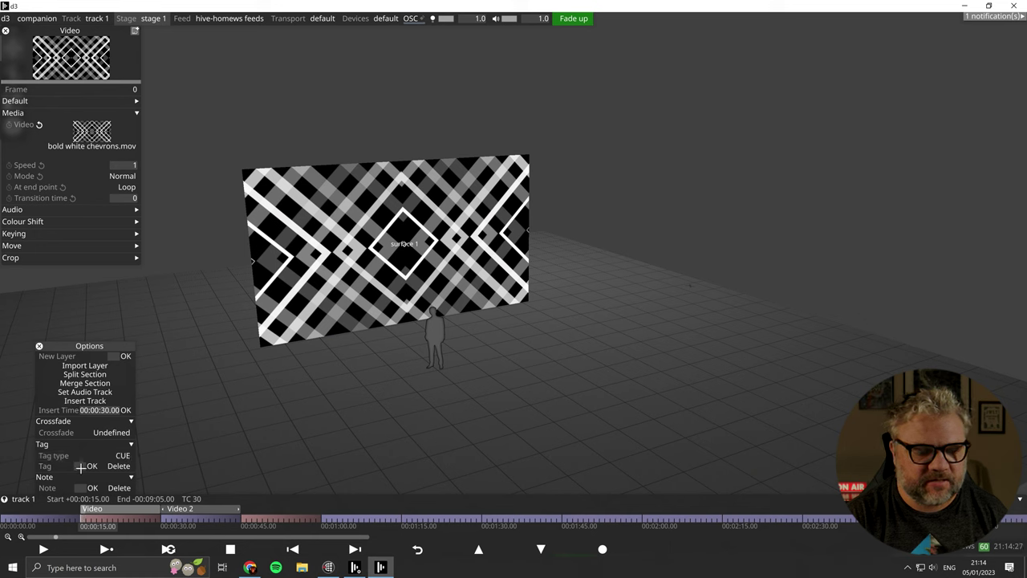
key(Return)
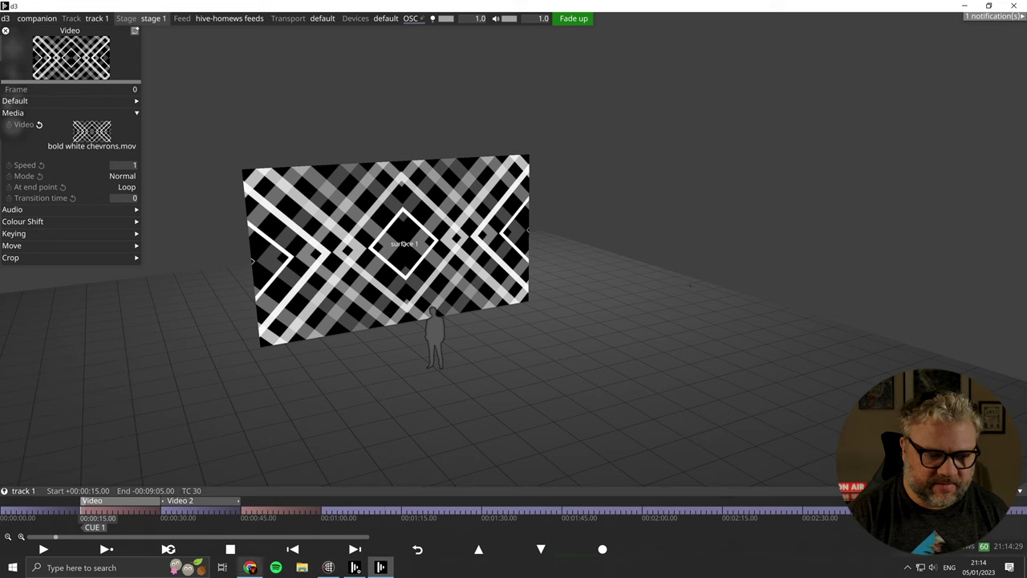
click(163, 511)
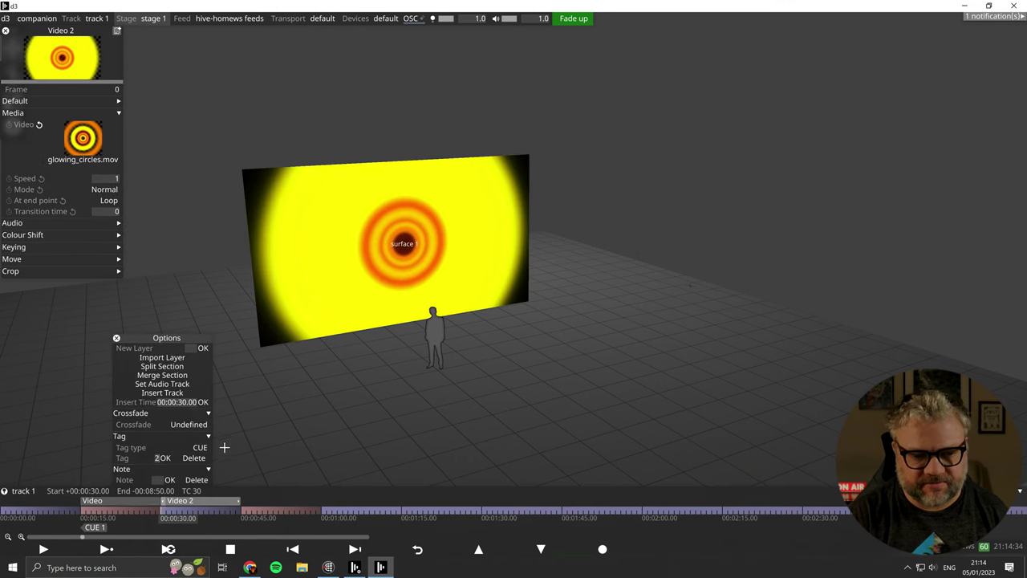
click(165, 457)
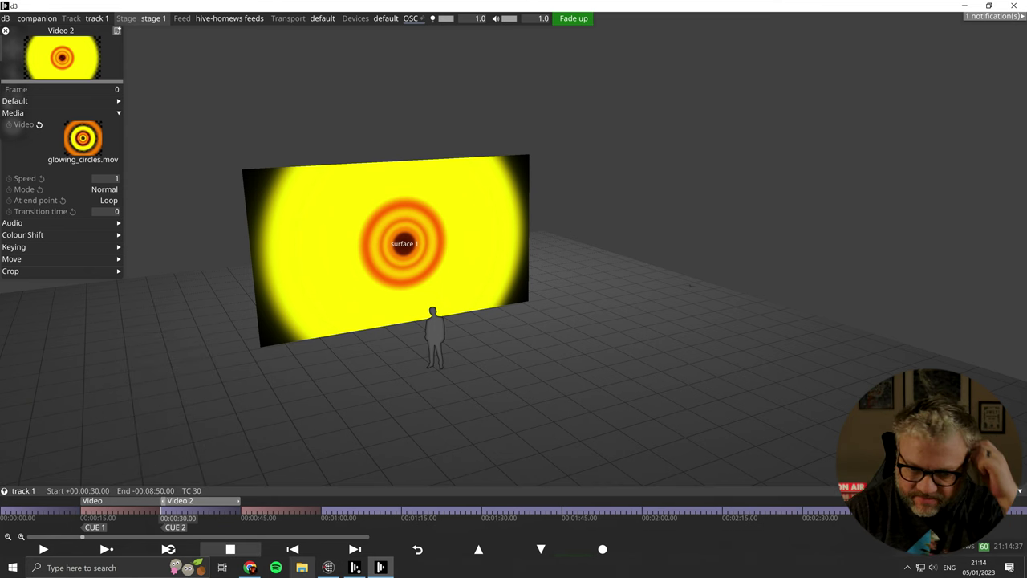
Switch to Companion and create a regular button at 1.19 with the text "Cue 1" and a 14pt font size.
click(250, 567)
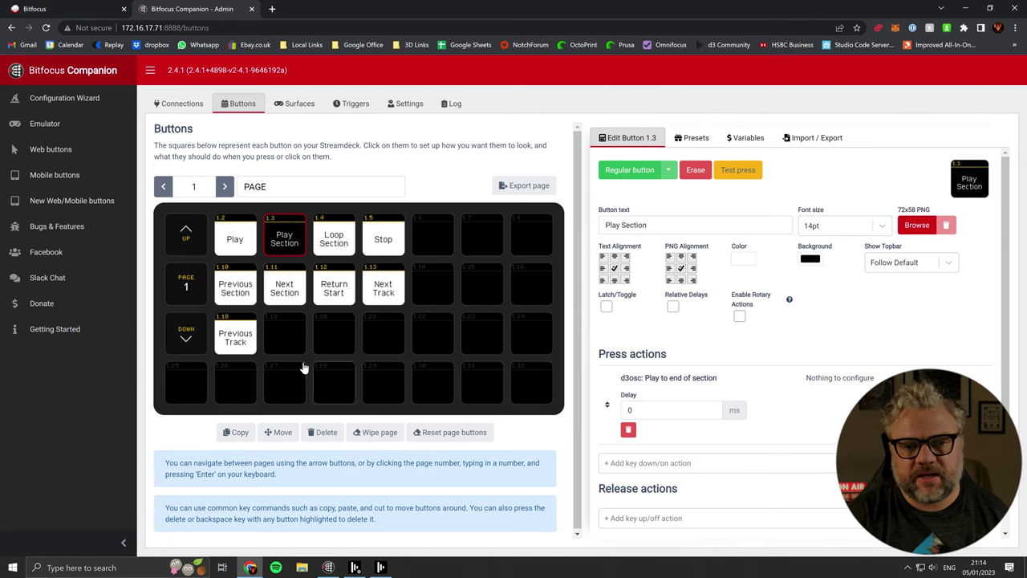
click(284, 333)
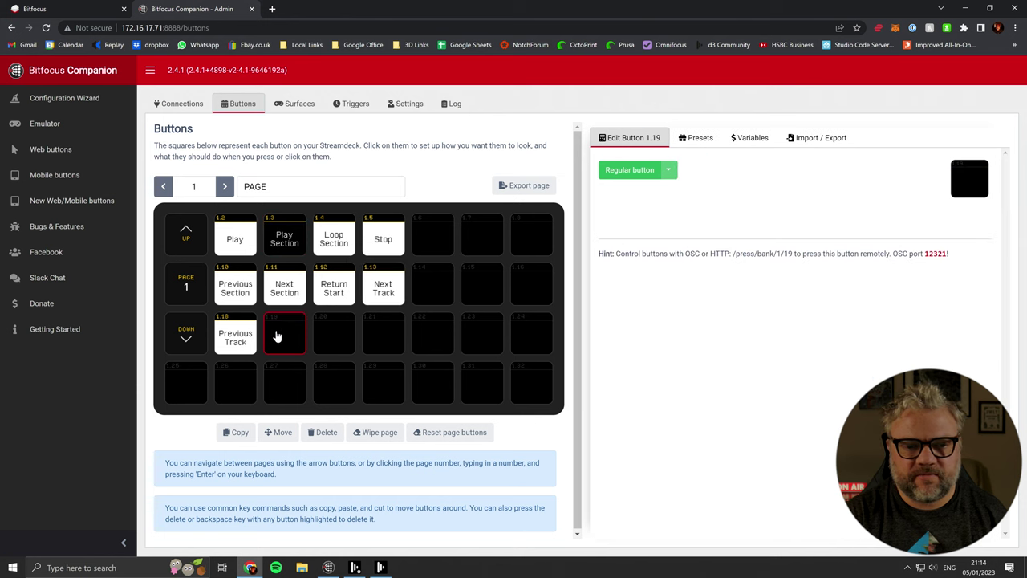
click(646, 170)
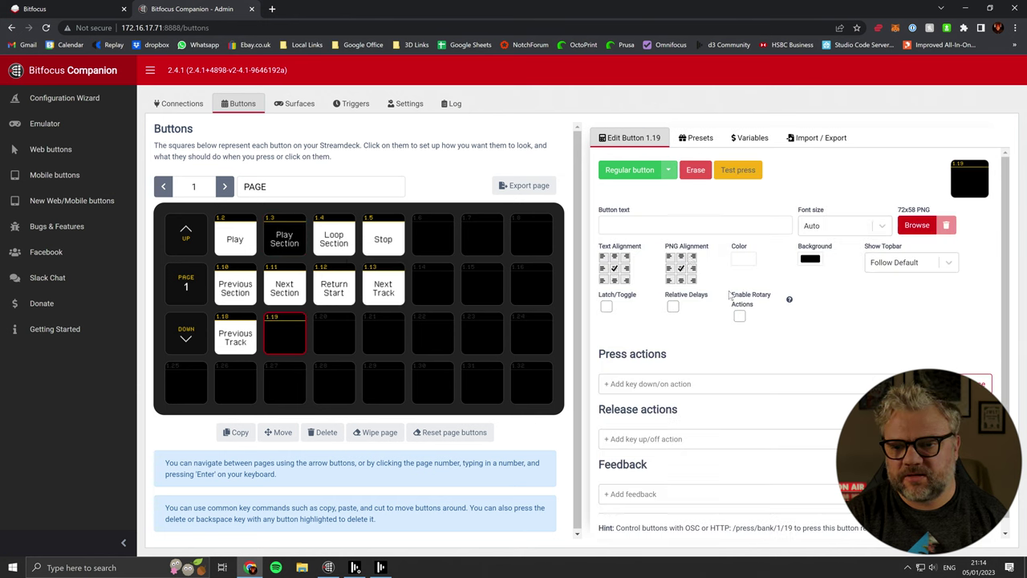
click(667, 228)
text(Cue 1)
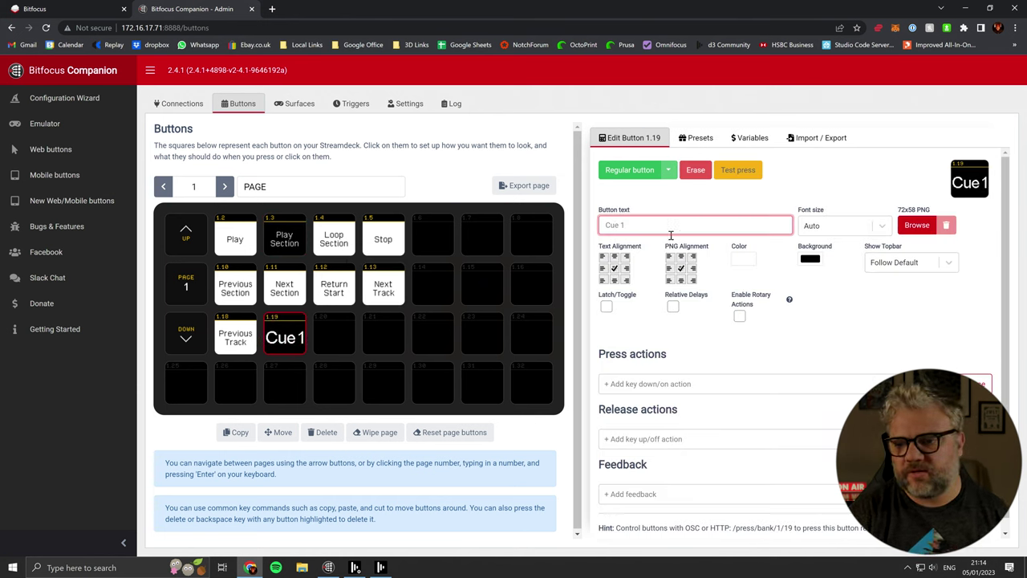
click(834, 227)
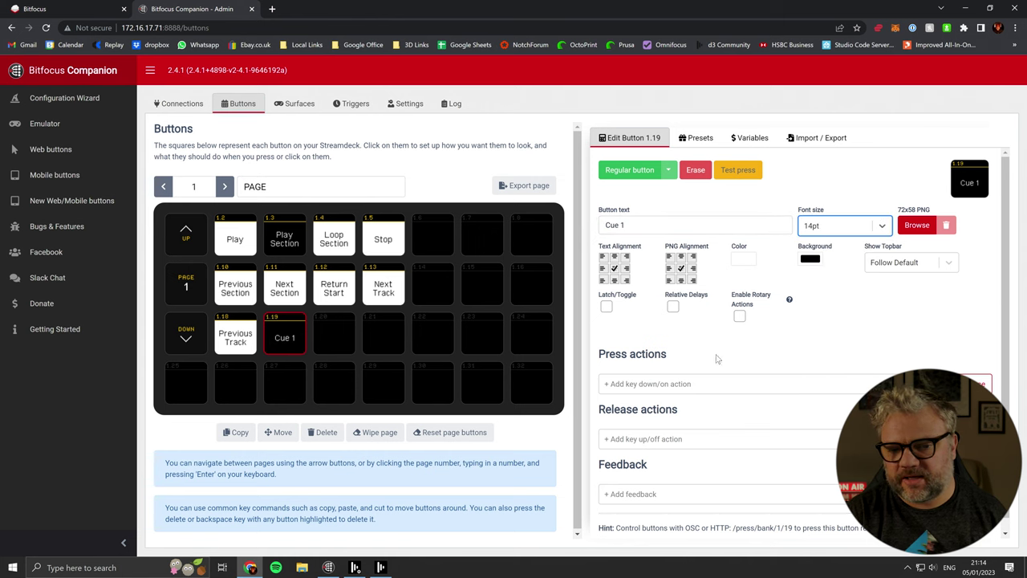
Add the d3osc action Cue as the press action of button 1.19.
click(985, 377)
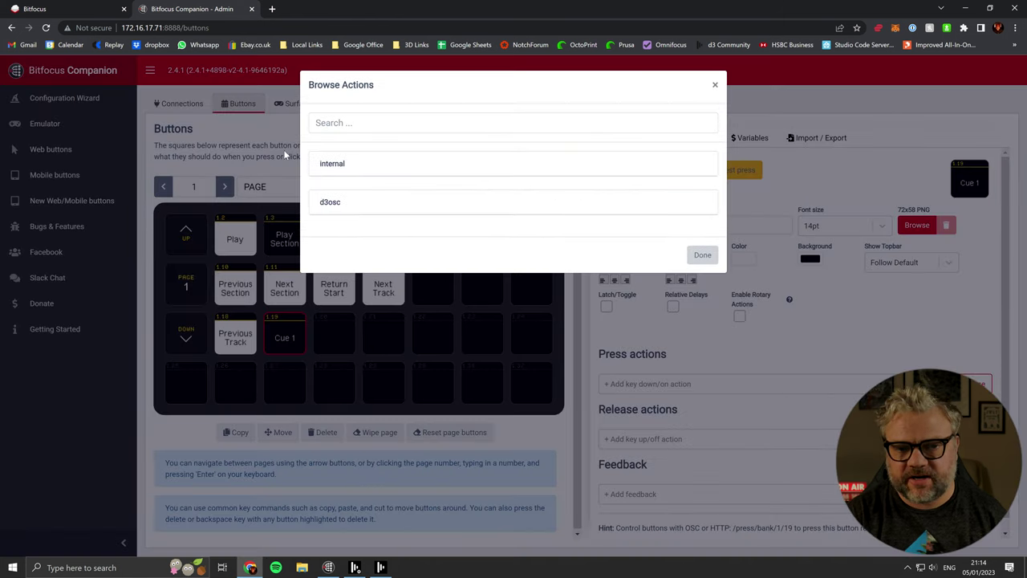
right_click(329, 208)
click(329, 205)
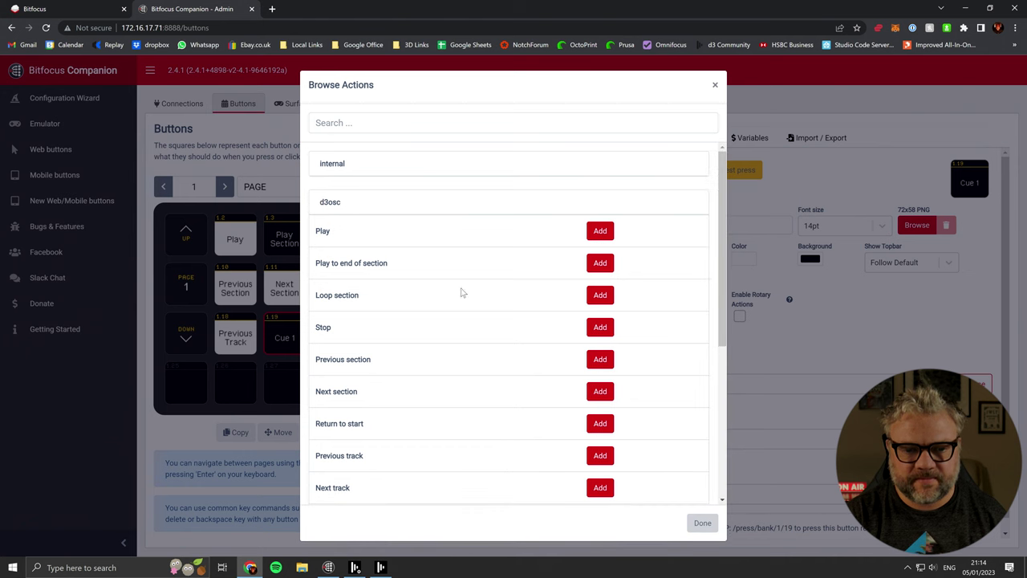
scroll(377, 401, down, 3)
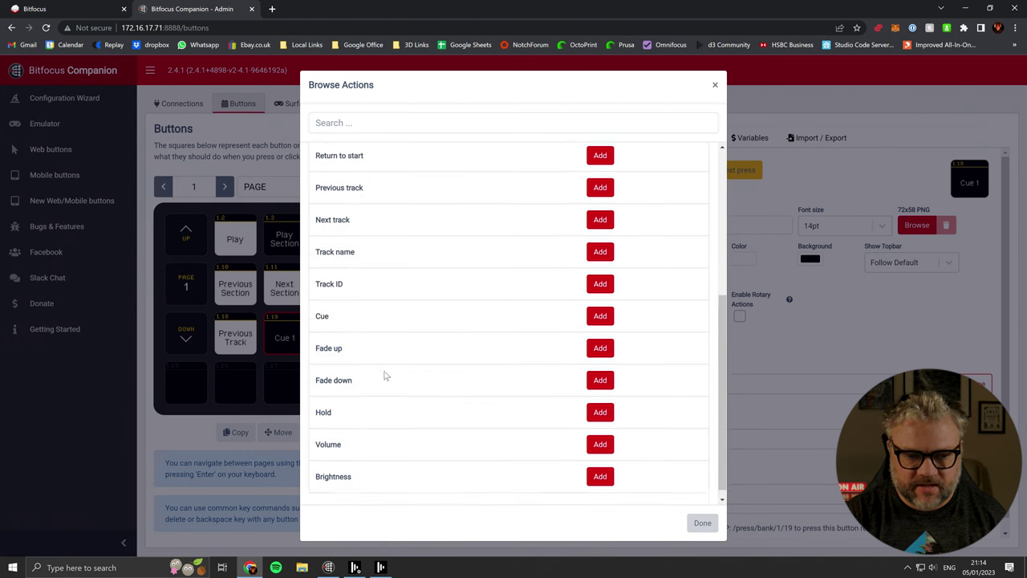
click(601, 308)
click(715, 86)
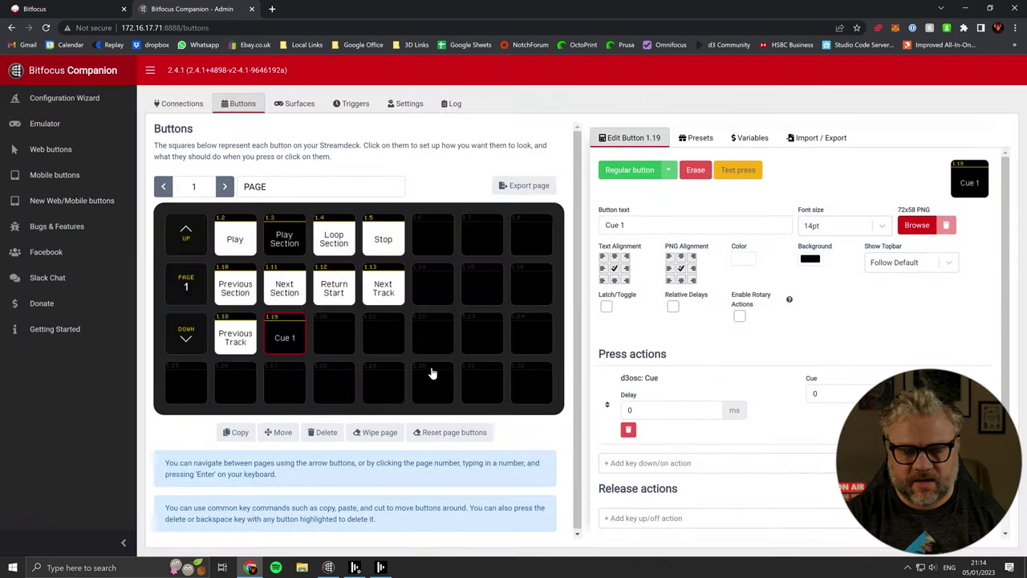
Examine the configuration options of the Play to end of section press action on button 1.3.
click(295, 238)
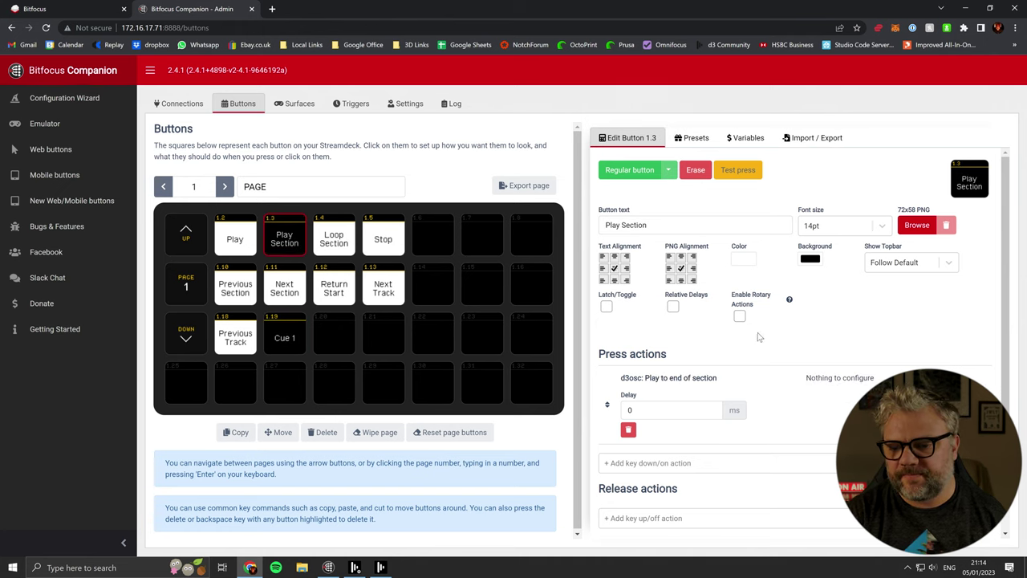
scroll(843, 345, down, 2)
drag(791, 292, 881, 295)
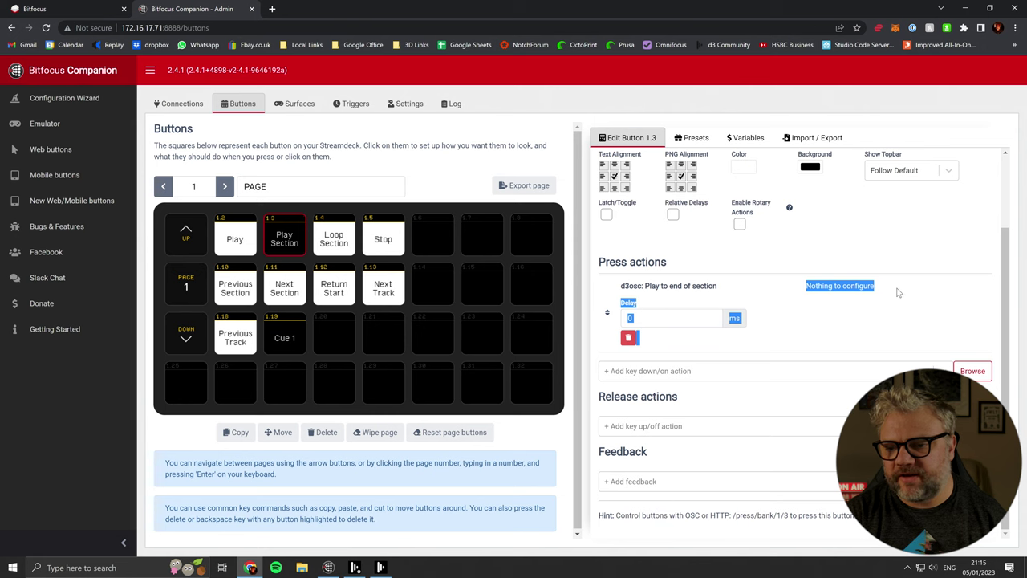
click(910, 327)
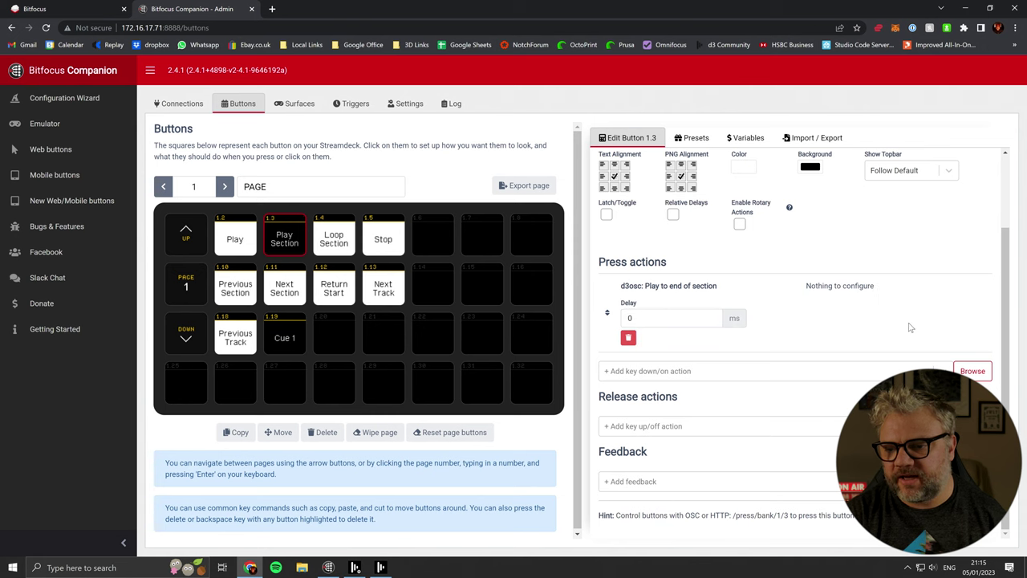
Set the Cue value of button 1.19's press action to 1 and copy the button to 1.20.
click(284, 337)
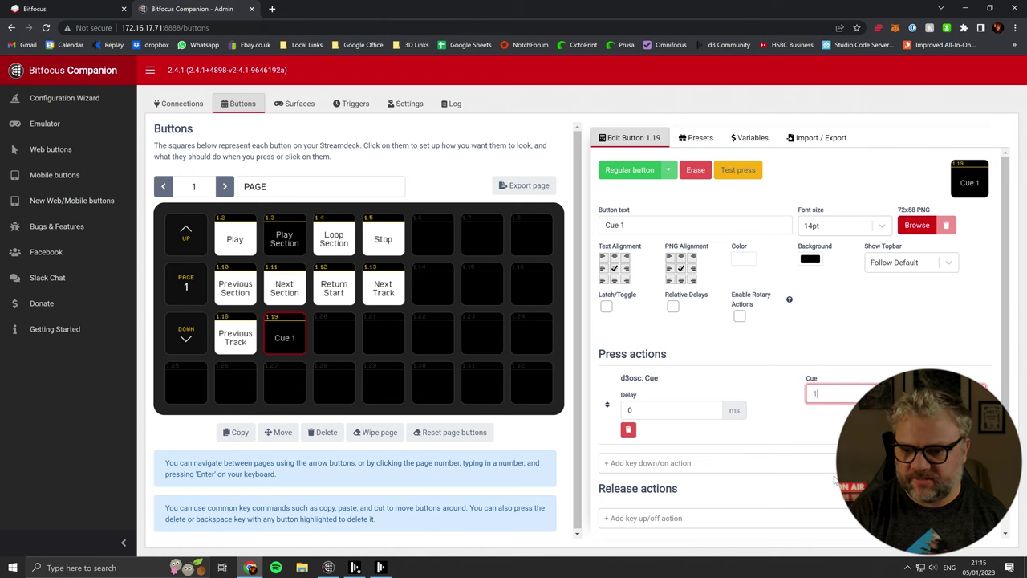
key(Return)
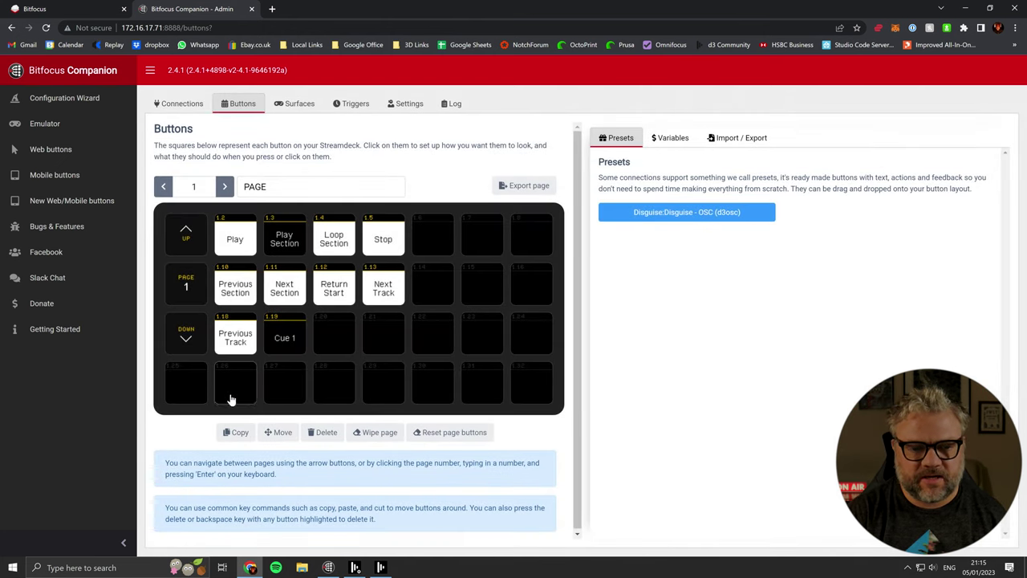
click(236, 433)
click(284, 337)
click(333, 337)
Change button 1.20's text to "Cue 2" and its Cue value to 2, and switch back to d3.
click(337, 335)
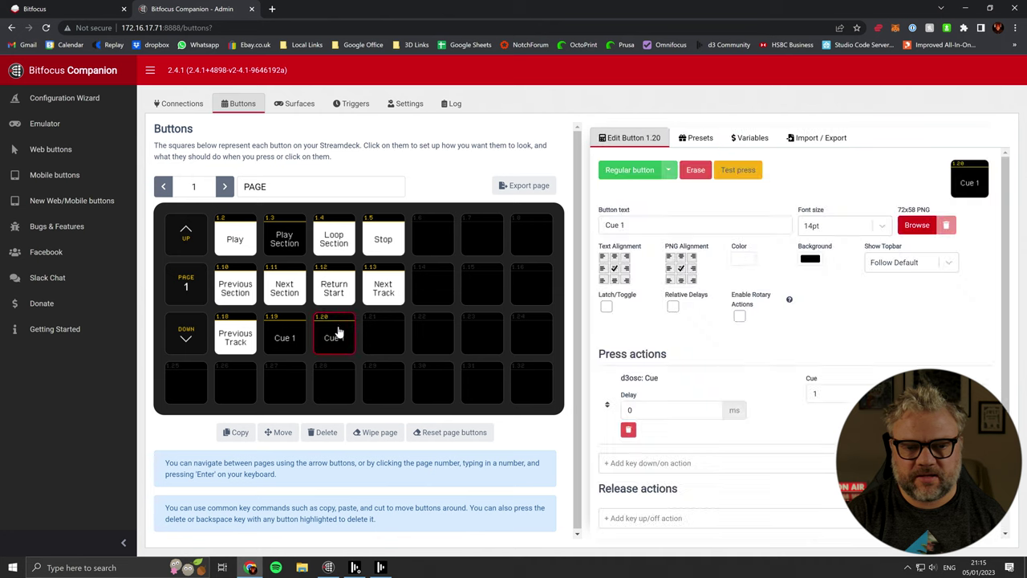
click(642, 224)
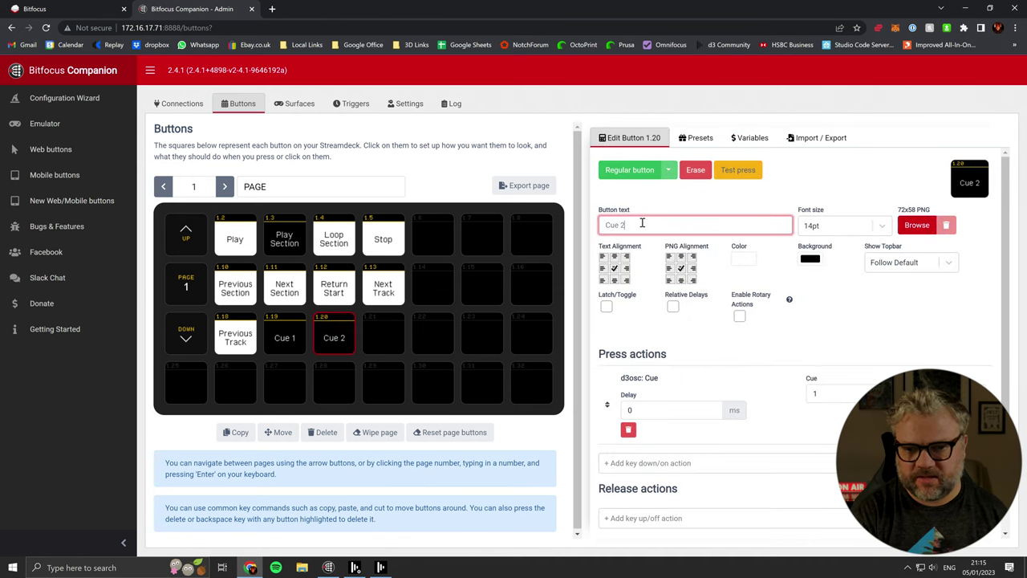
click(834, 394)
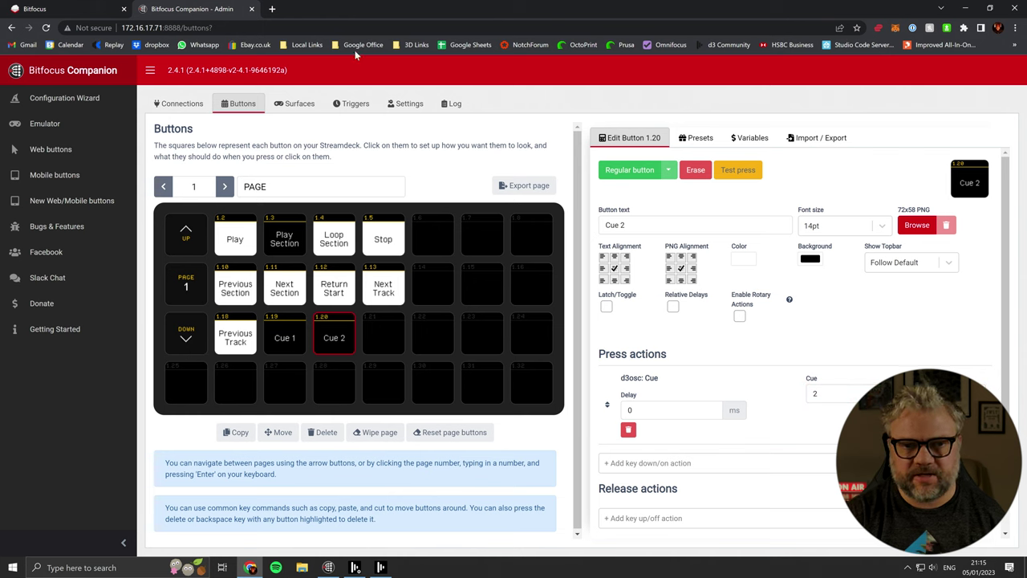
click(357, 567)
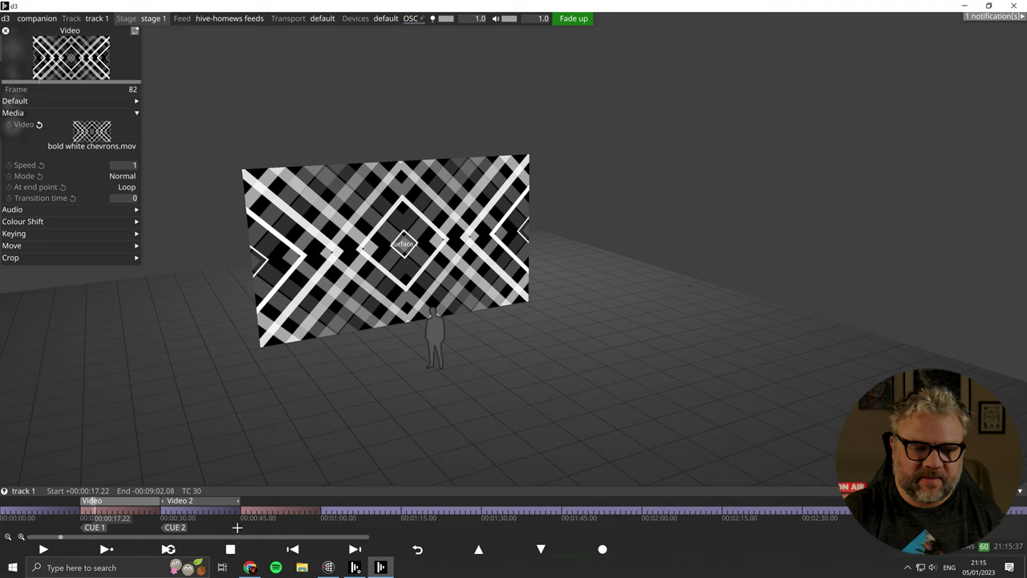
right_click(238, 512)
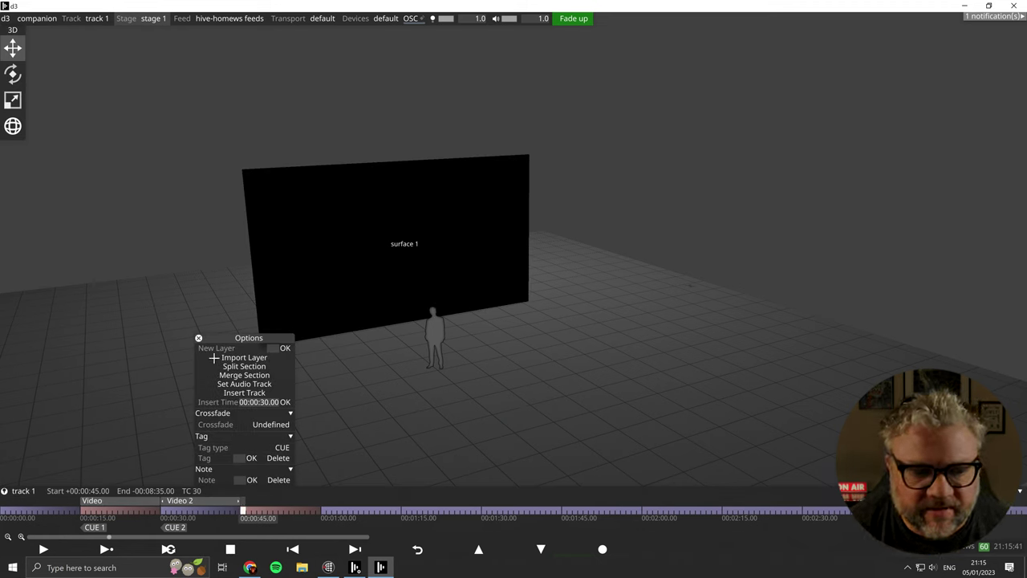
click(190, 504)
click(112, 506)
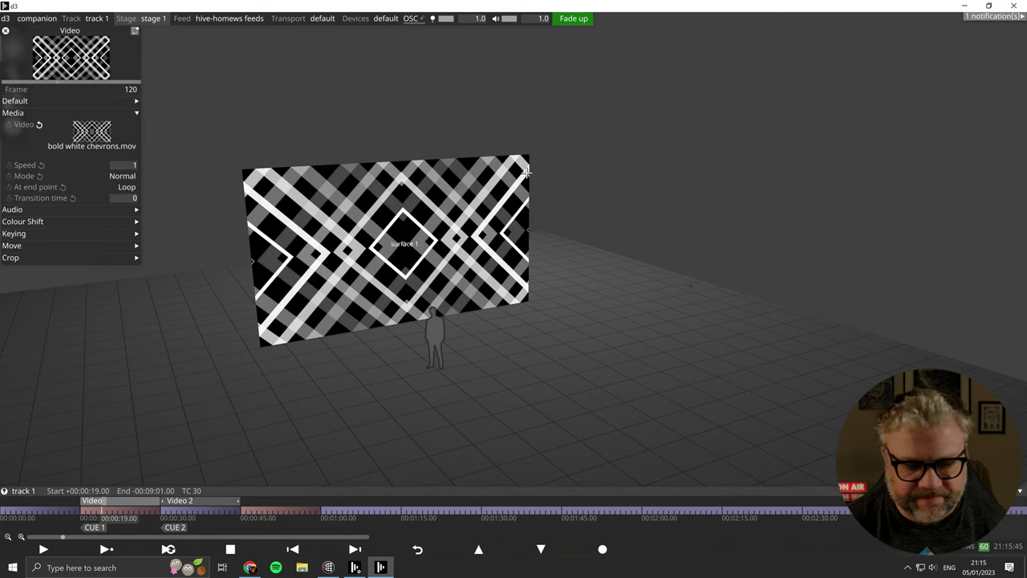
Check the Cue 2 button in Bitfocus Companion and return to d3 to inspect the default transport's osc transport.
click(255, 568)
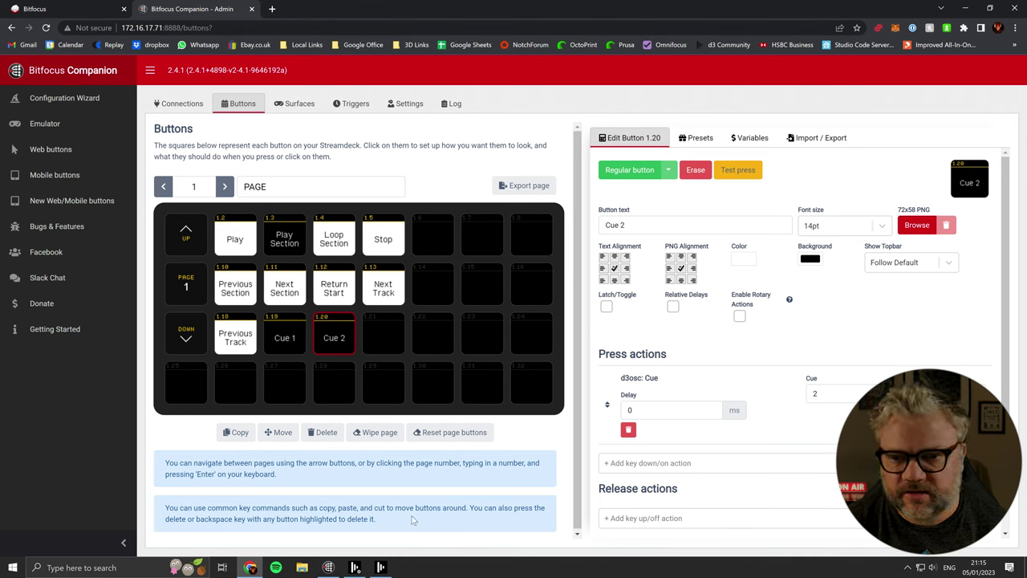
click(381, 568)
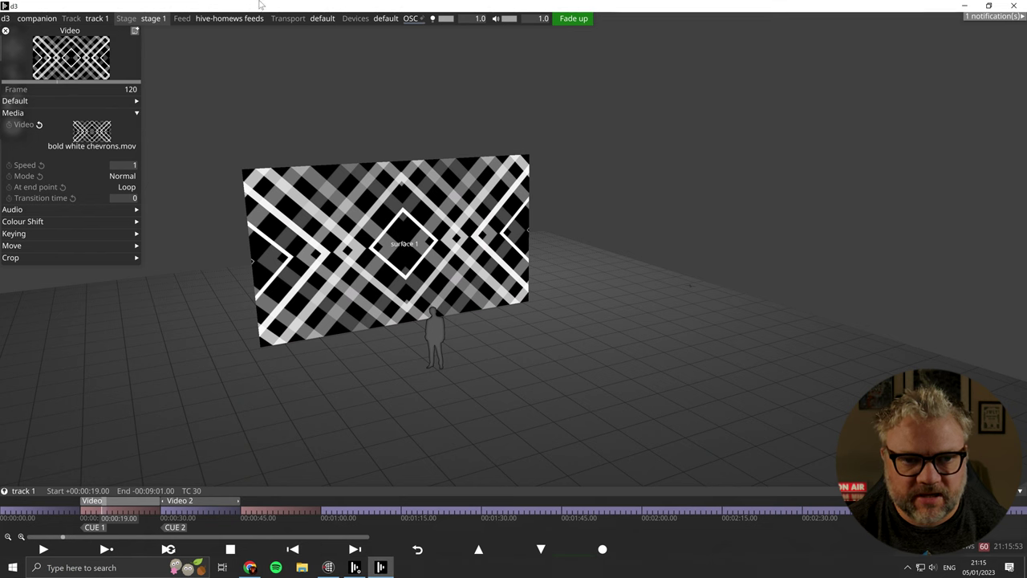
click(298, 19)
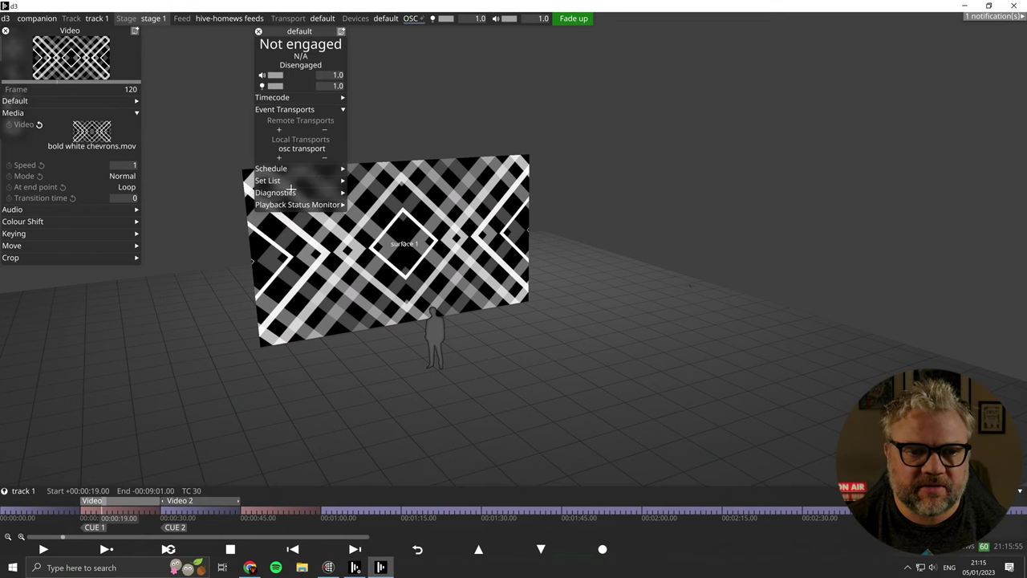
click(302, 148)
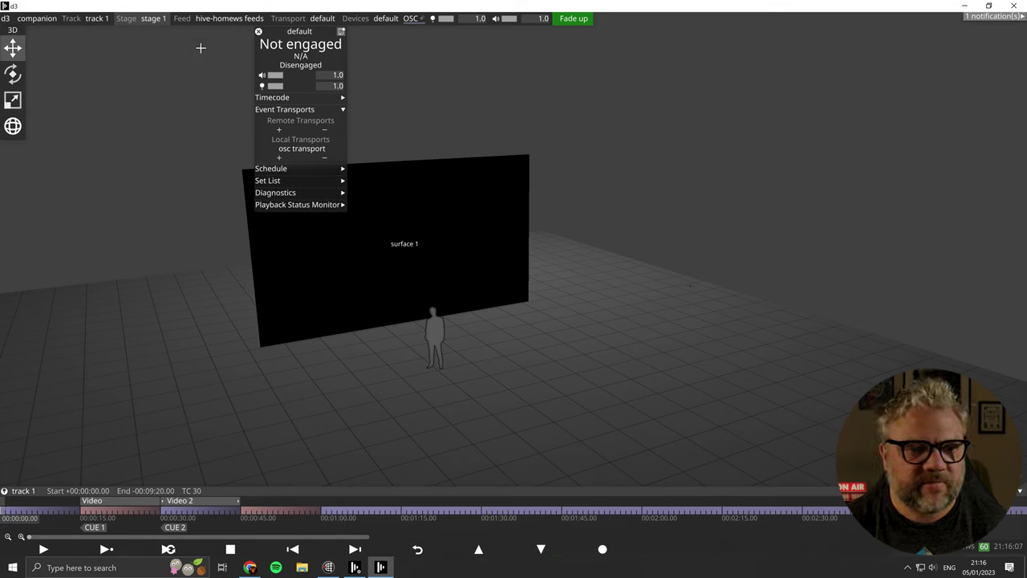
Create a new track named "track 2".
click(80, 18)
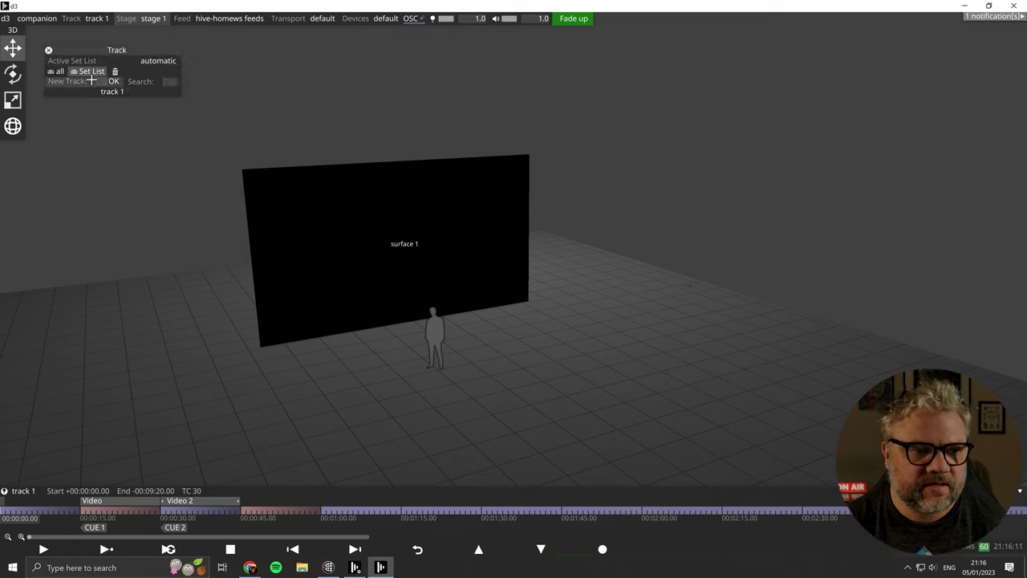
text(track 2)
key(Return)
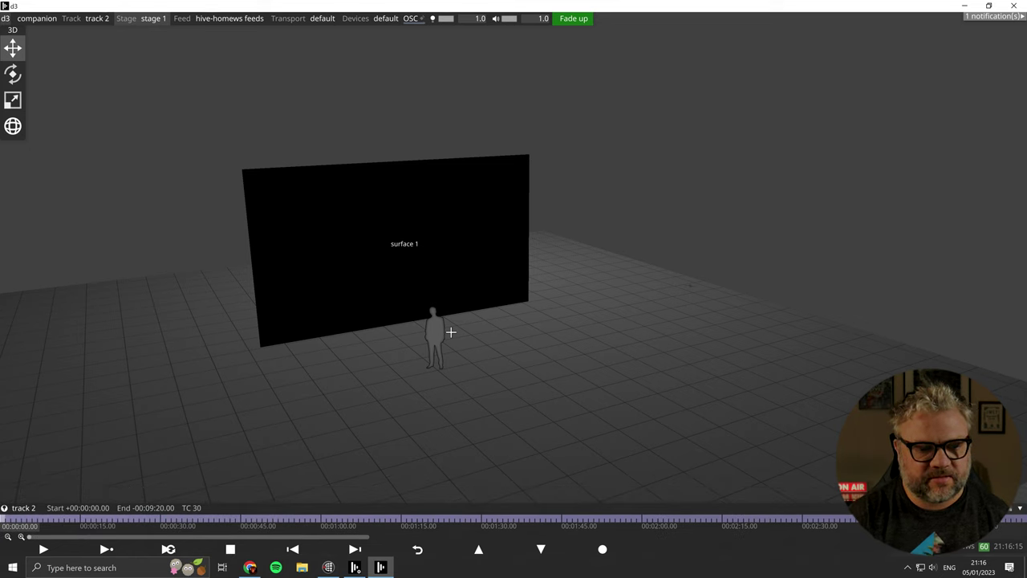
Test the next-track and previous-track transport controls by switching between track 2 and track 1, finishing on track 1.
click(543, 550)
click(478, 549)
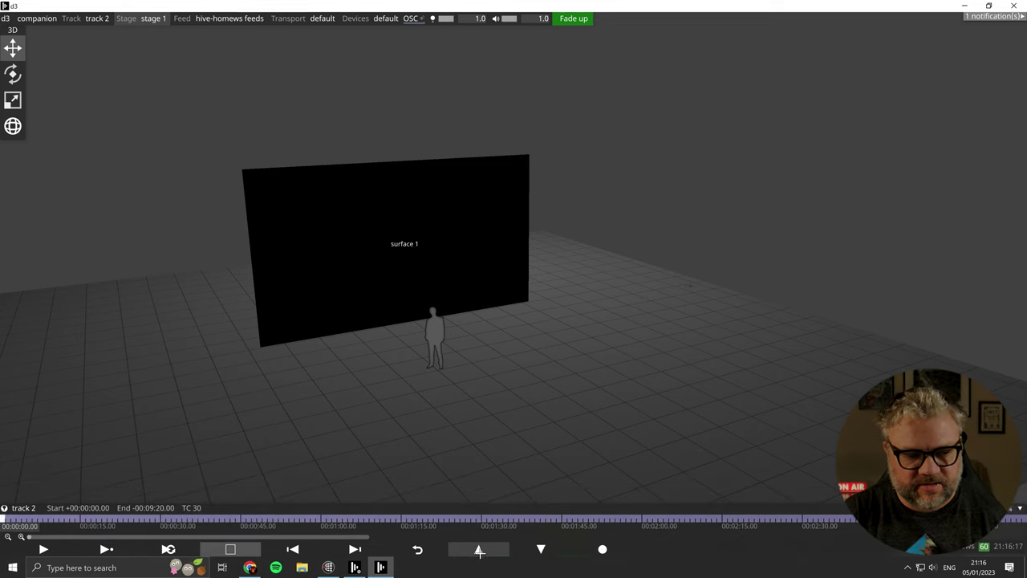
click(539, 549)
click(479, 550)
click(534, 550)
click(533, 550)
click(506, 548)
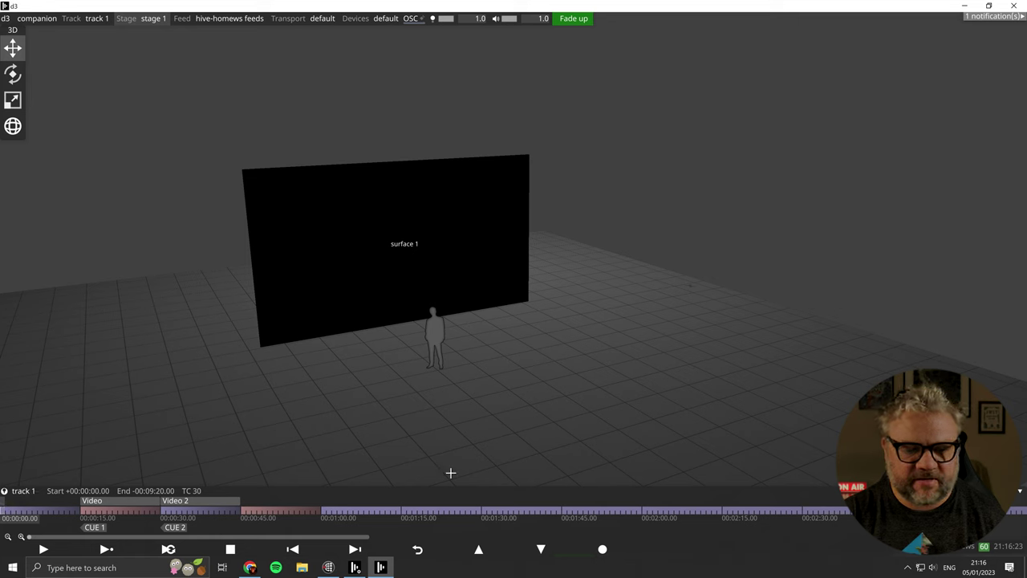
click(541, 548)
click(479, 549)
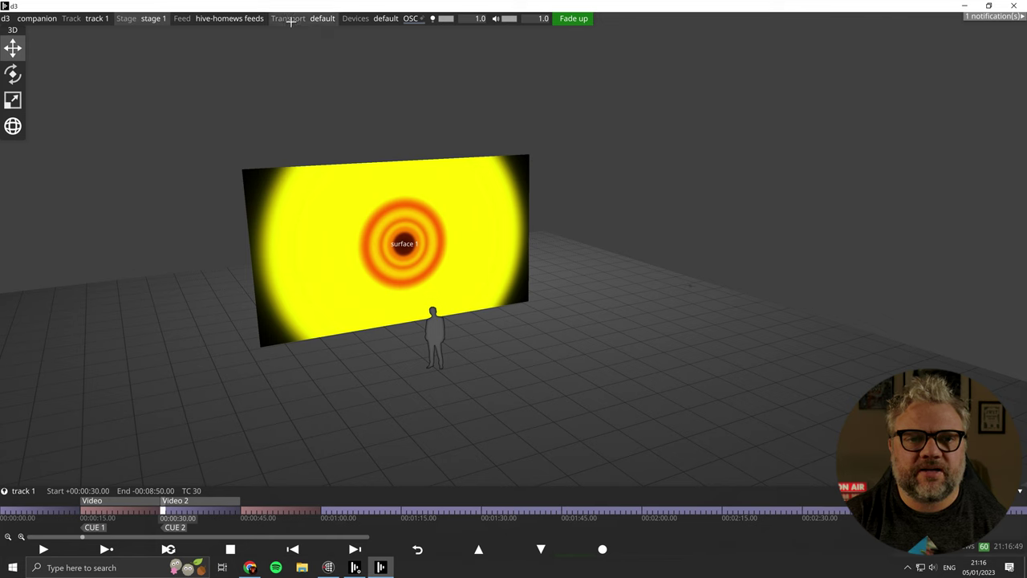
Set the Cue play mode of the default transport's osc transport to Play to end of section and close its settings.
click(314, 19)
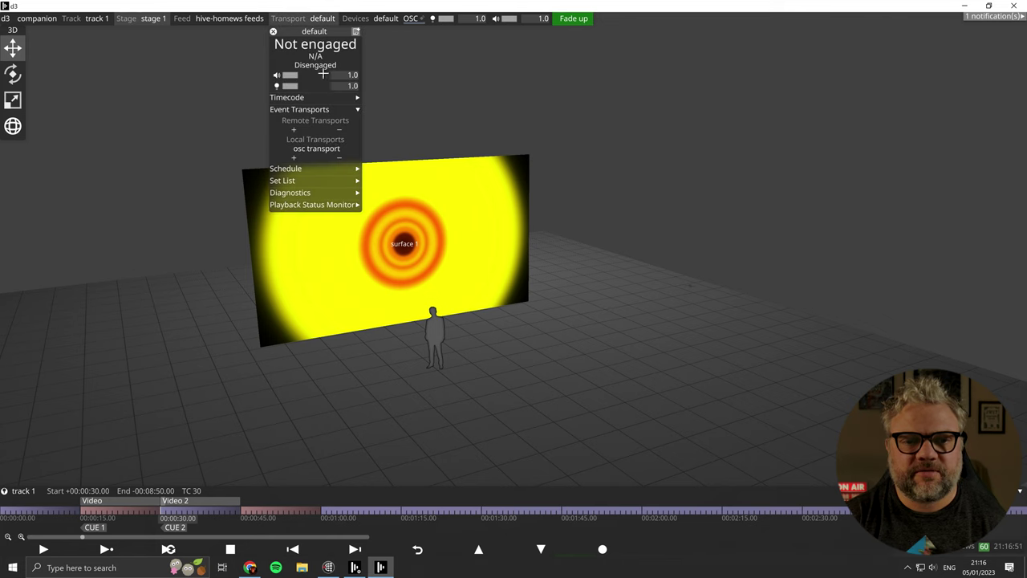
click(304, 148)
drag(492, 24, 712, 40)
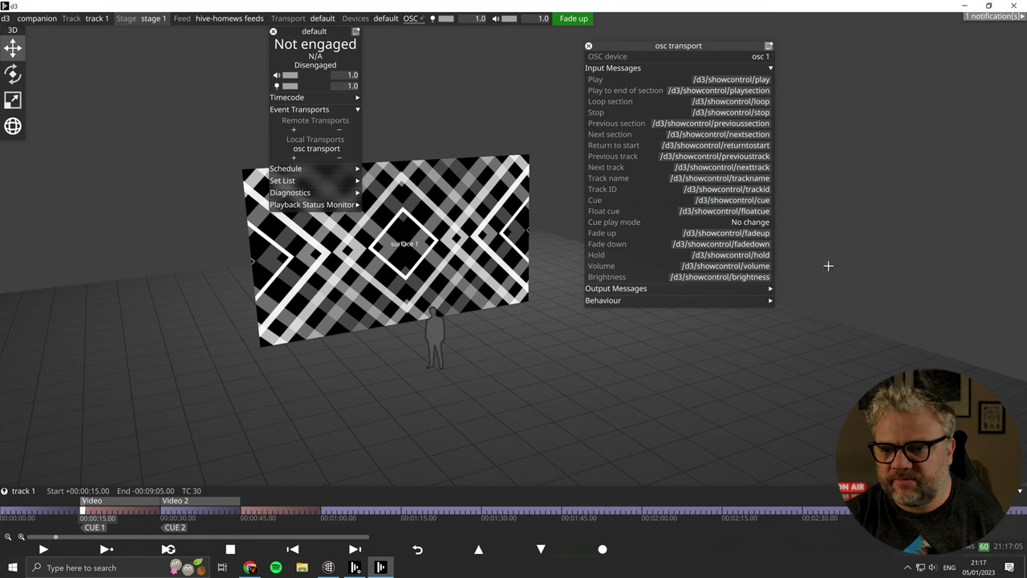
click(758, 223)
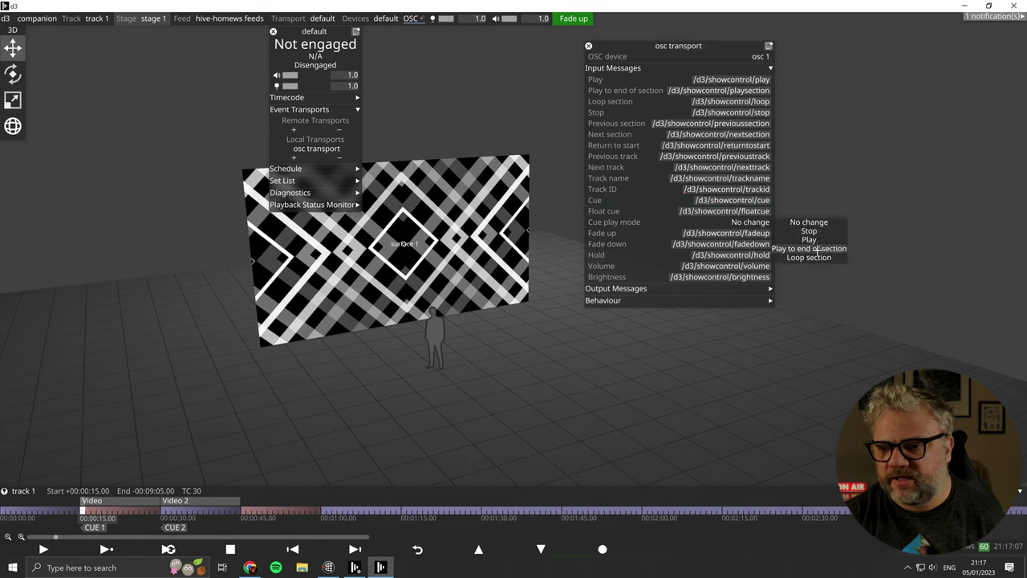
click(807, 249)
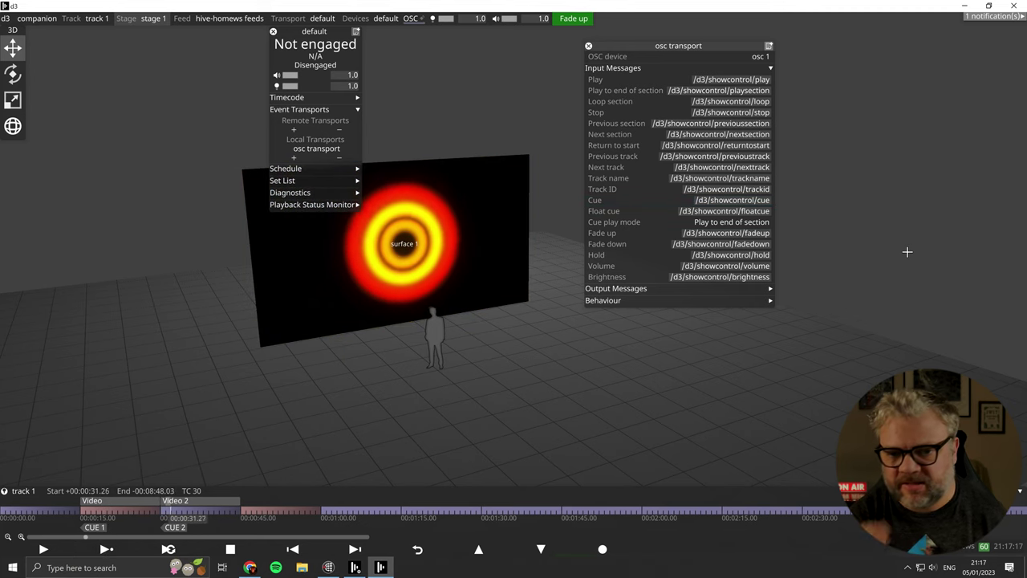
key(Escape)
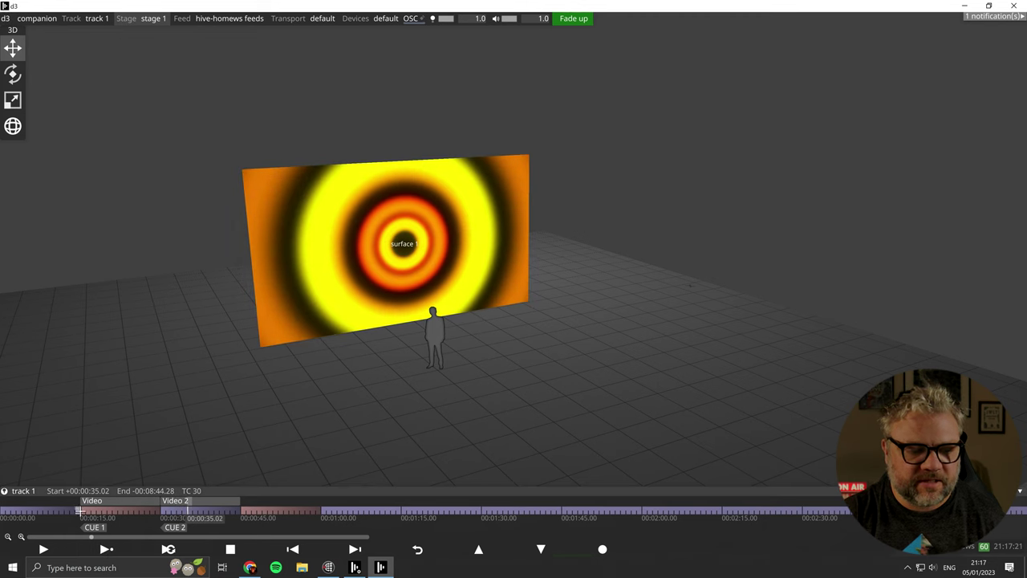
Set the crossfade at the CUE 1 section start, 00:00:15.00 on track 1, to Fade.
right_click(81, 510)
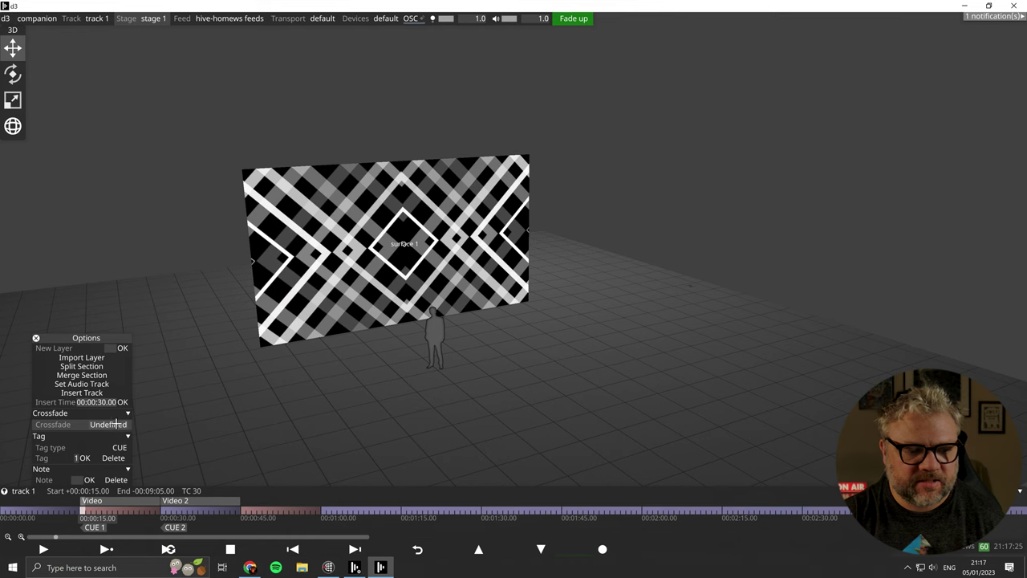
click(117, 424)
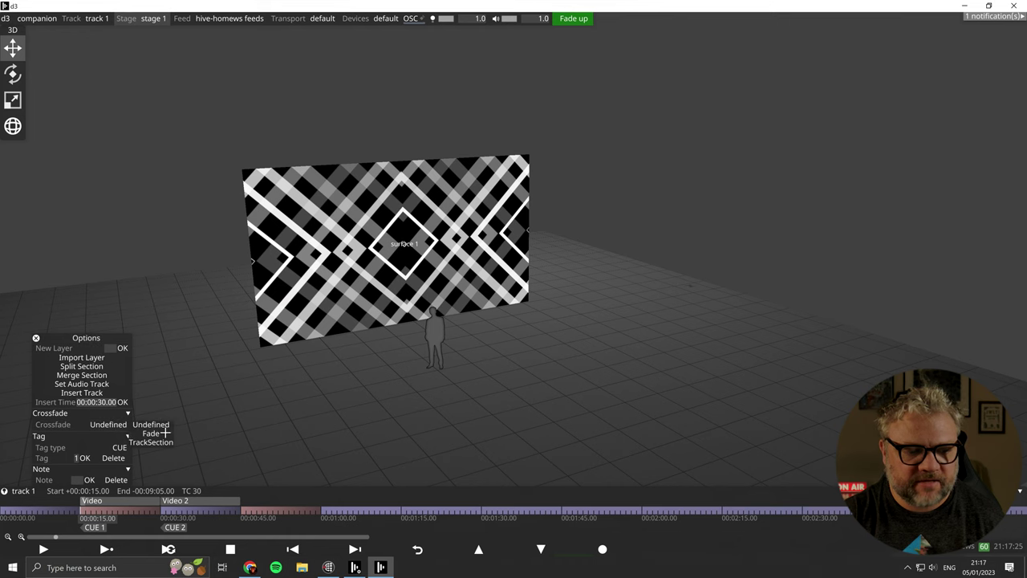
click(138, 434)
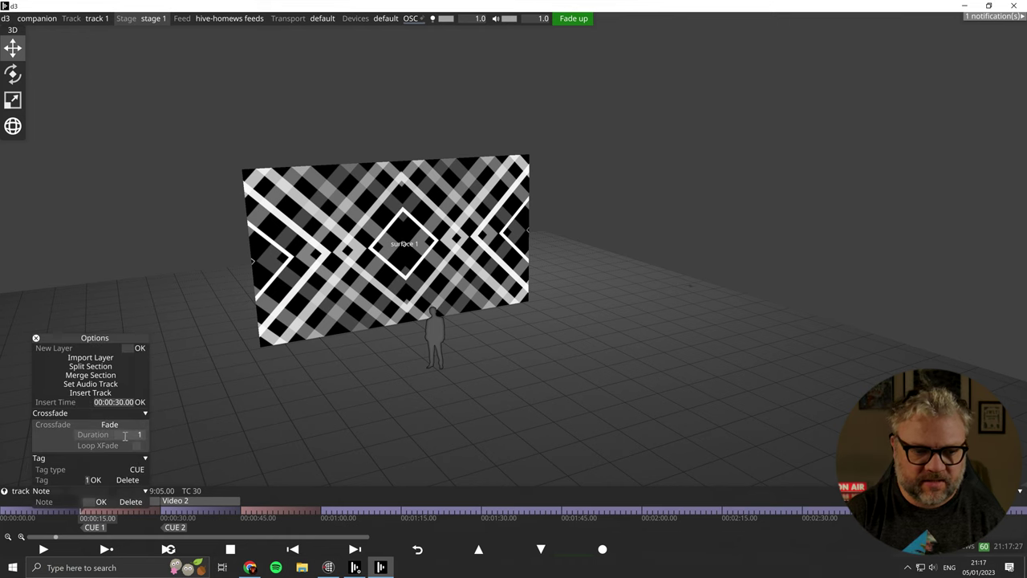
key(Escape)
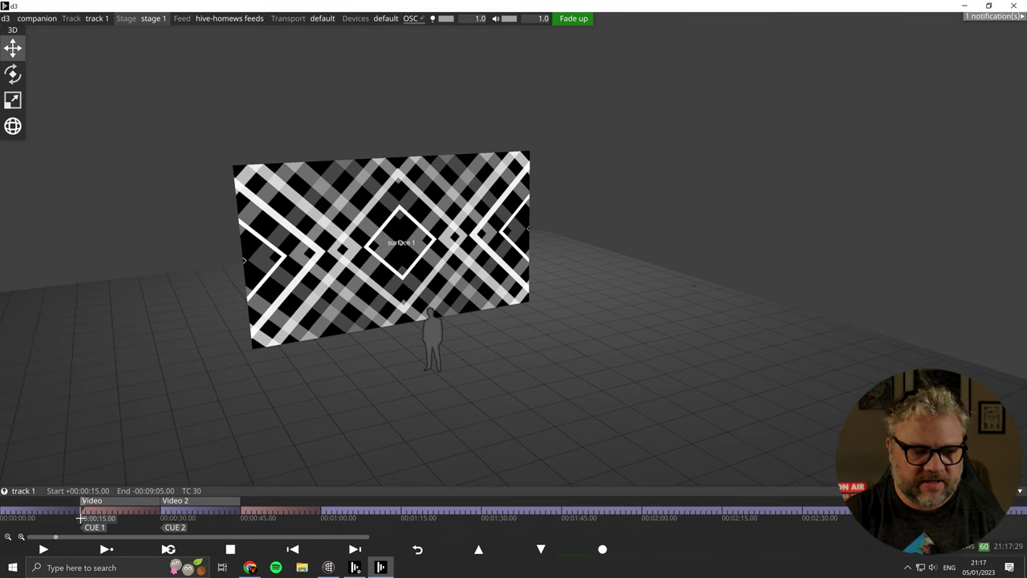
Set the crossfade at the CUE 2 section start, 00:00:30.00 on track 1, to Fade.
click(168, 514)
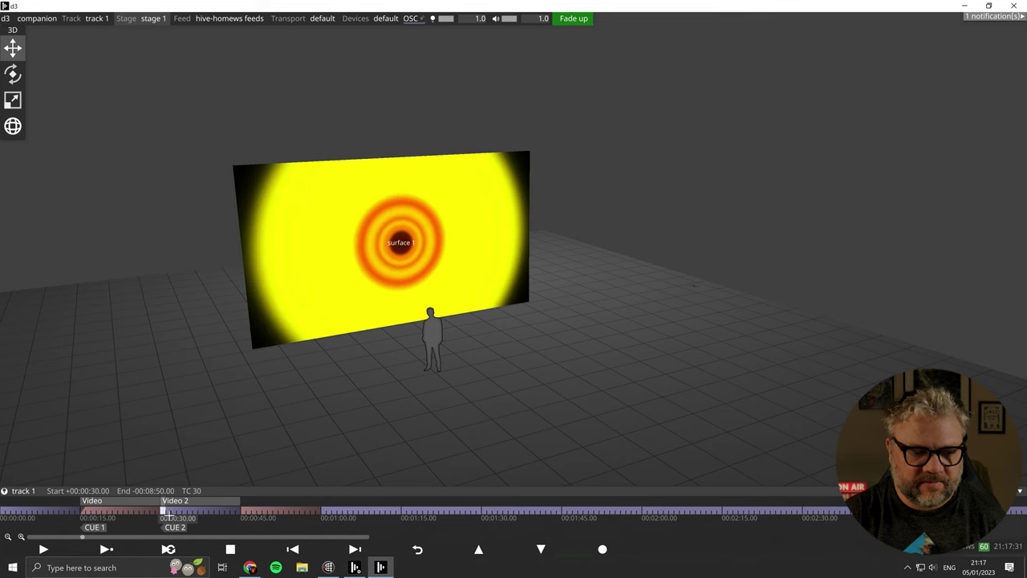
right_click(164, 510)
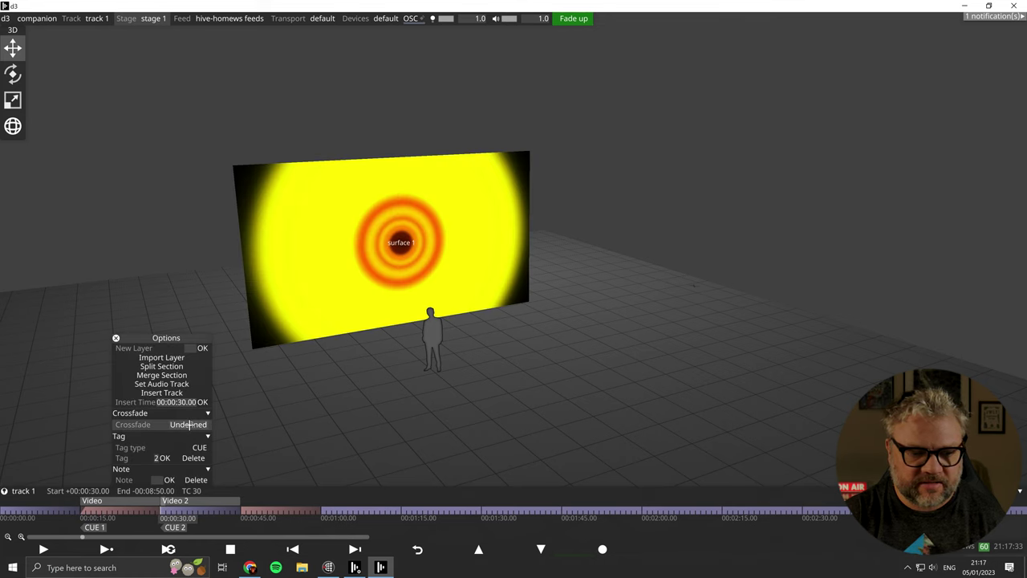
click(188, 425)
click(231, 433)
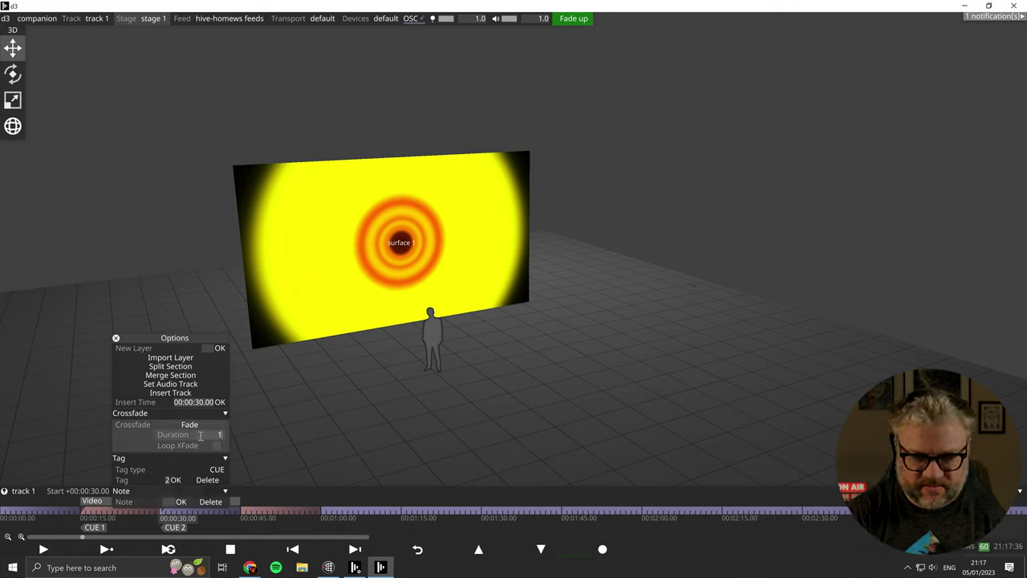
key(Return)
Play track 1 and jump between the CUE 1 and CUE 2 sections to test the fades.
key(space)
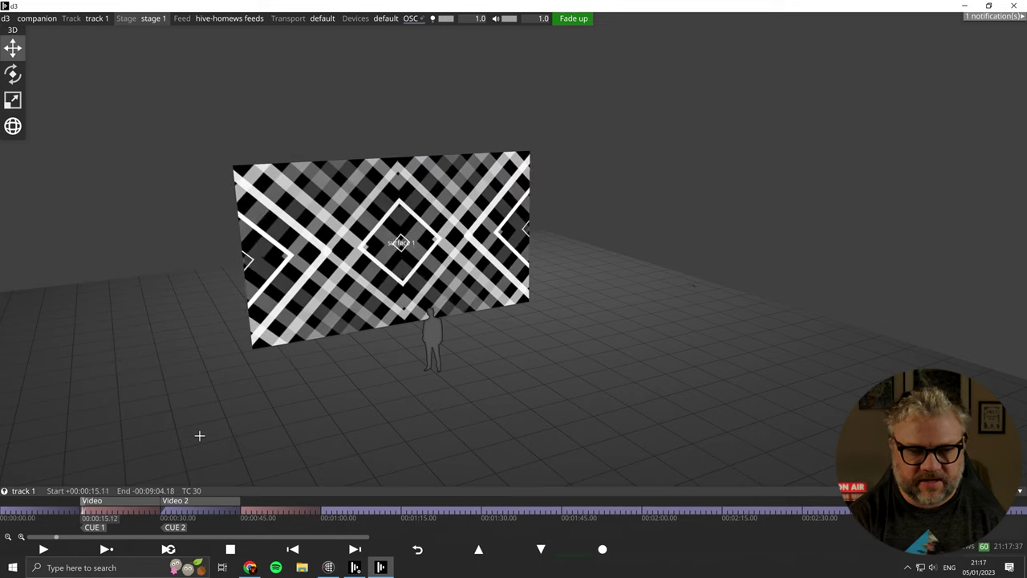
key(Right)
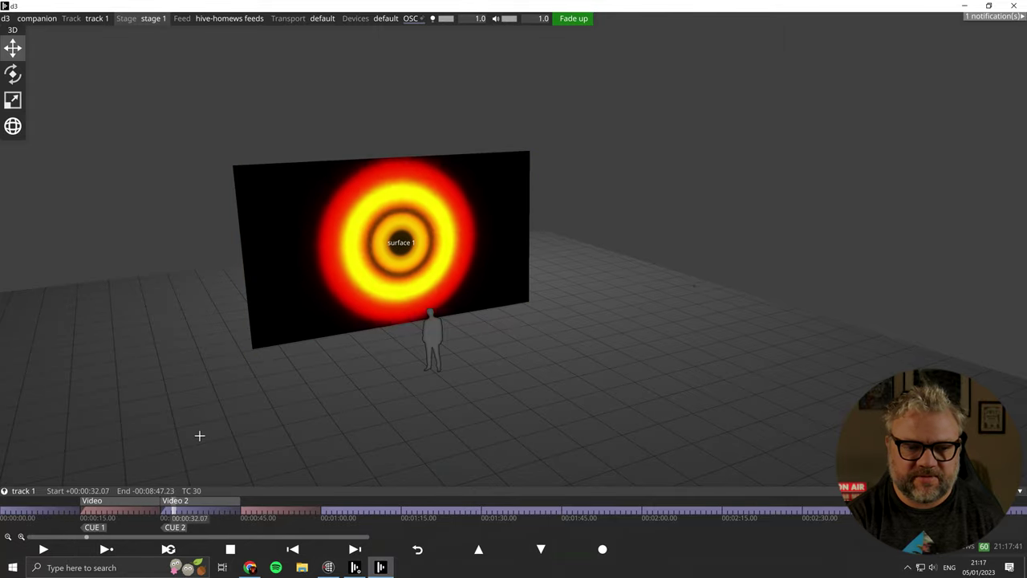
key(Left)
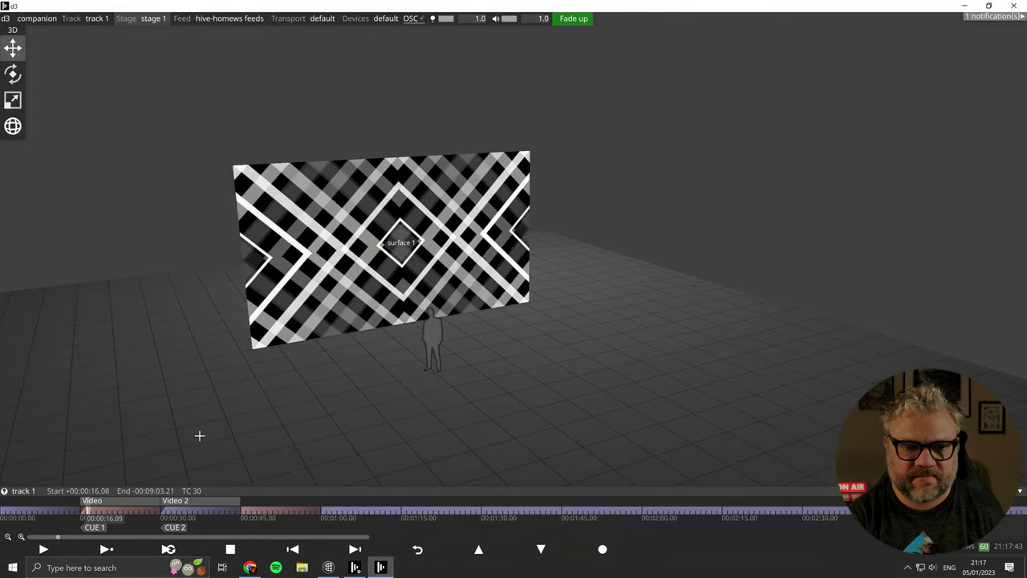